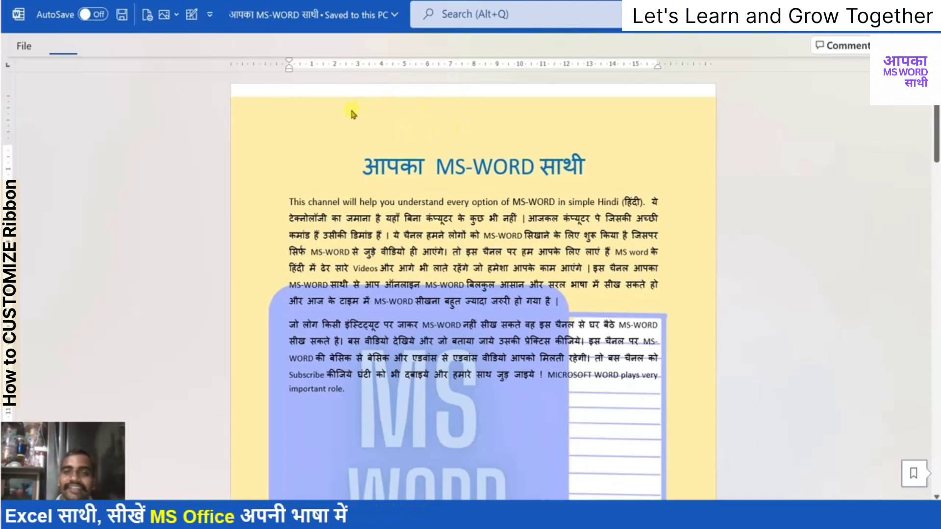
Step: Open Customize the Ribbon from the ribbon's right-click menu, then cancel without changes
{"action": "right_click", "coordinate": [21, 47]}
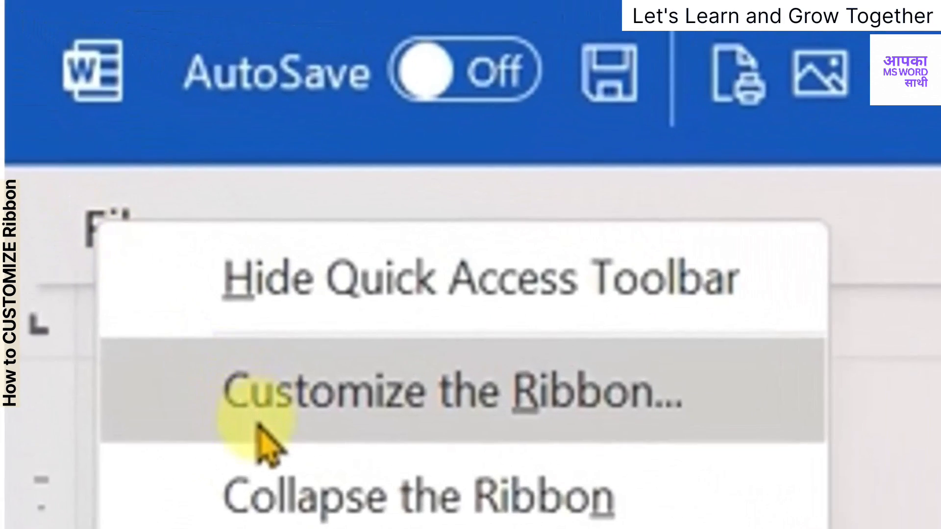
{"action": "left_click", "coordinate": [259, 417]}
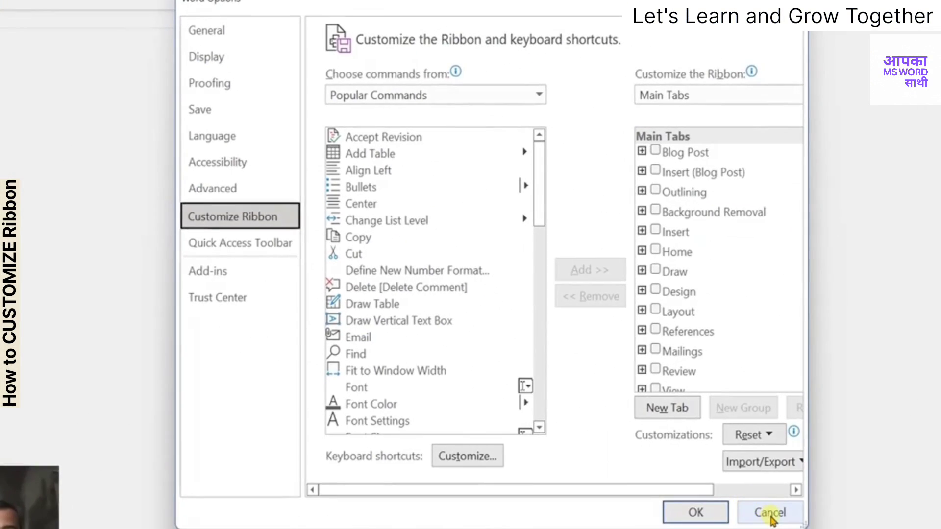
{"action": "left_click", "coordinate": [771, 515]}
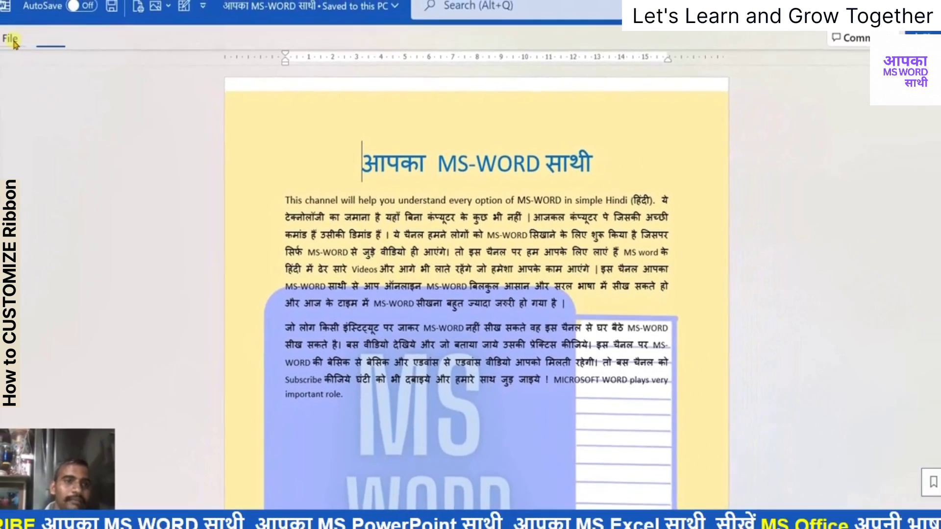
Step: Reach Customize Ribbon through File > Options, then enlarge and reposition the Word Options window
{"action": "left_click", "coordinate": [28, 50]}
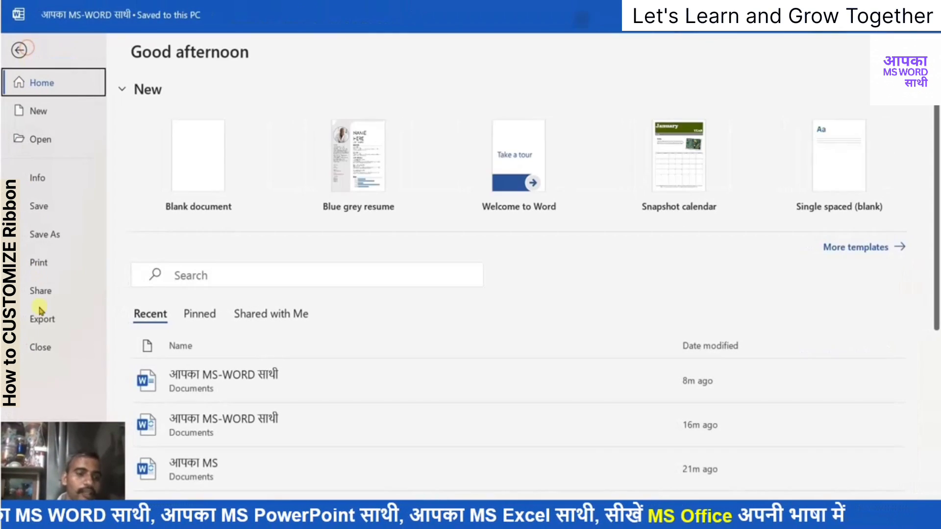
{"action": "left_click", "coordinate": [11, 50]}
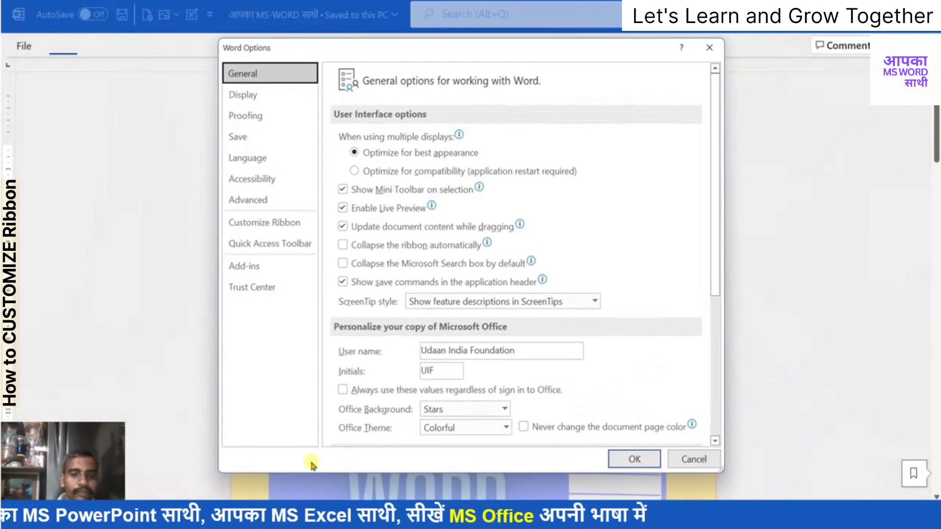
{"action": "left_click", "coordinate": [265, 227]}
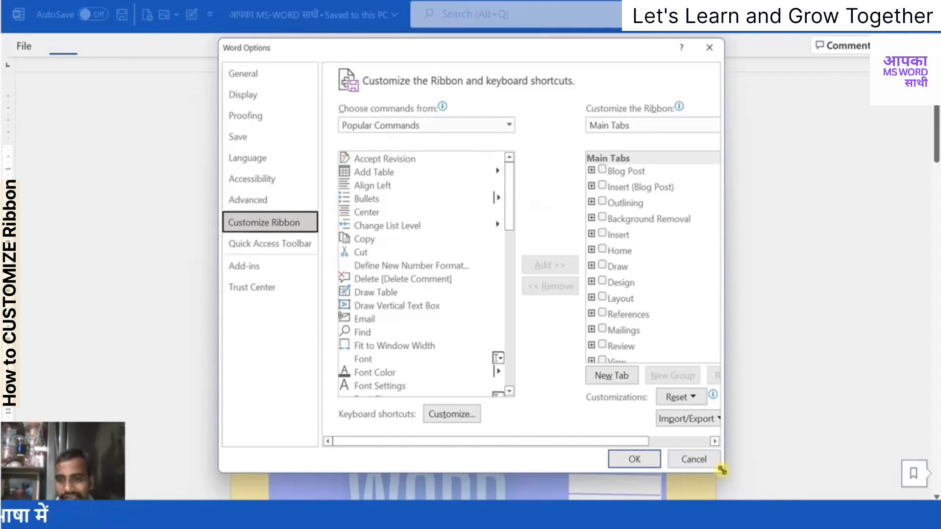
{"action": "left_click_drag", "start_coordinate": [722, 469], "coordinate": [937, 495]}
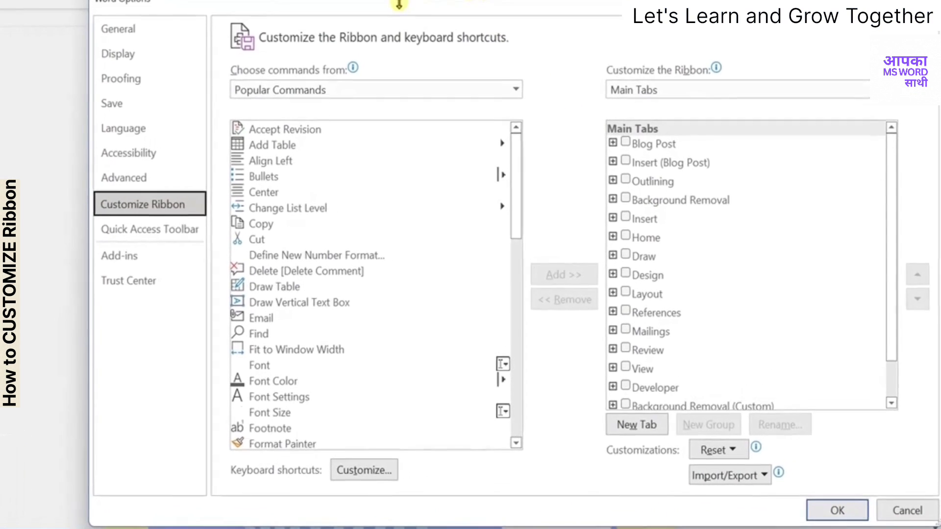
{"action": "mouse_move", "coordinate": [399, 4]}
{"action": "left_mouse_down"}
{"action": "mouse_move", "coordinate": [191, 9]}
{"action": "mouse_move", "coordinate": [190, 1]}
{"action": "left_mouse_up"}
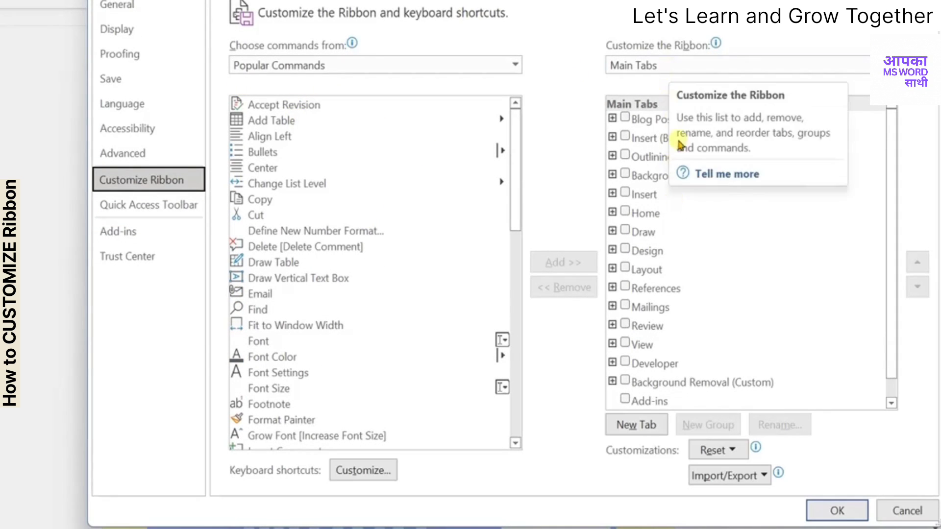
Step: List All Tabs and re-tick Home, Insert, Draw, Design and Layout
{"action": "left_click", "coordinate": [791, 65]}
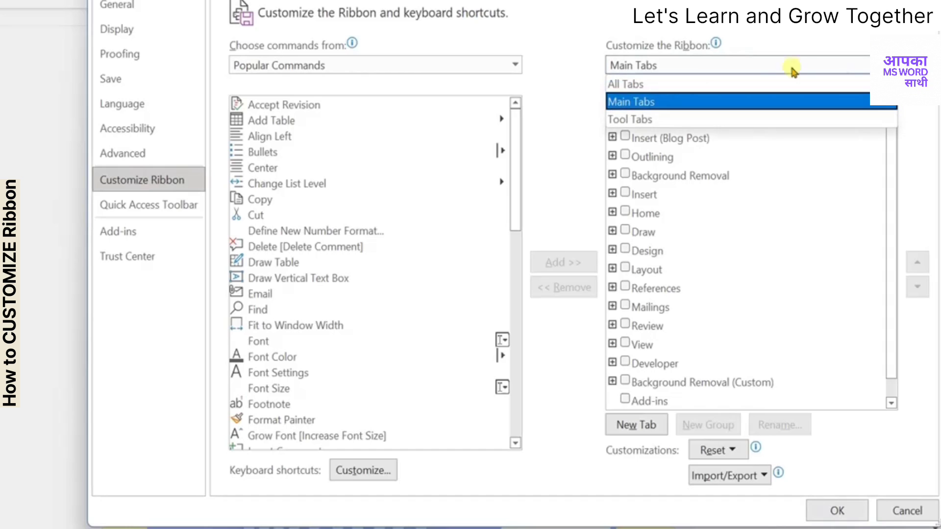
{"action": "left_click", "coordinate": [656, 86]}
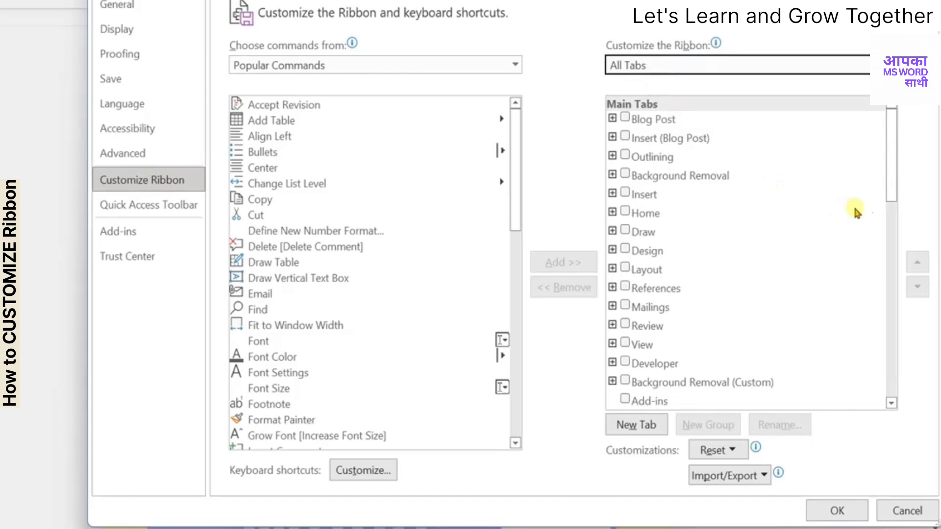
{"action": "mouse_move", "coordinate": [893, 189]}
{"action": "left_mouse_down"}
{"action": "mouse_move", "coordinate": [911, 311]}
{"action": "mouse_move", "coordinate": [907, 147]}
{"action": "left_mouse_up"}
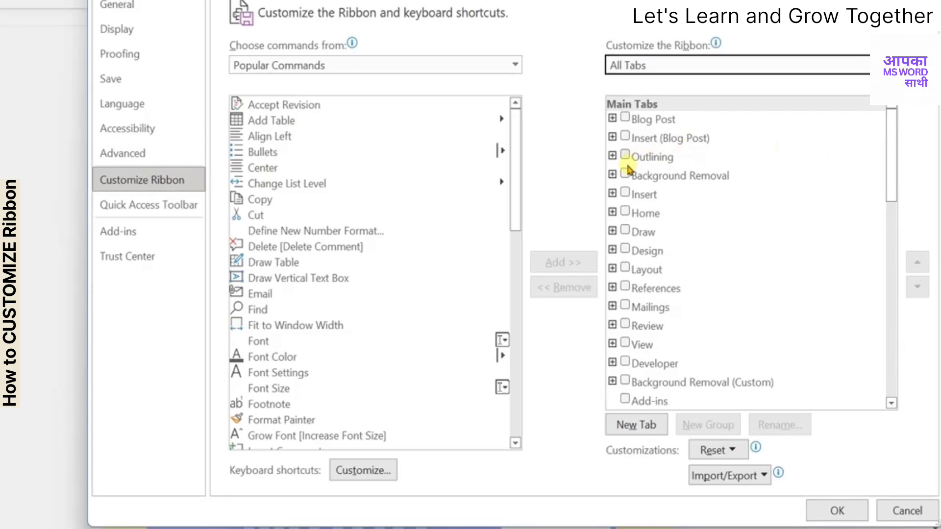
{"action": "left_click", "coordinate": [627, 214]}
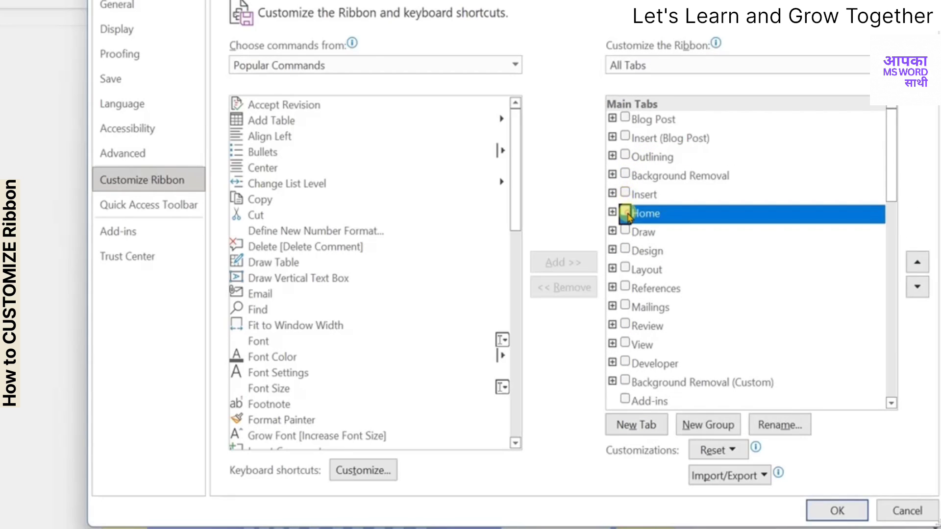
{"action": "left_click", "coordinate": [625, 192]}
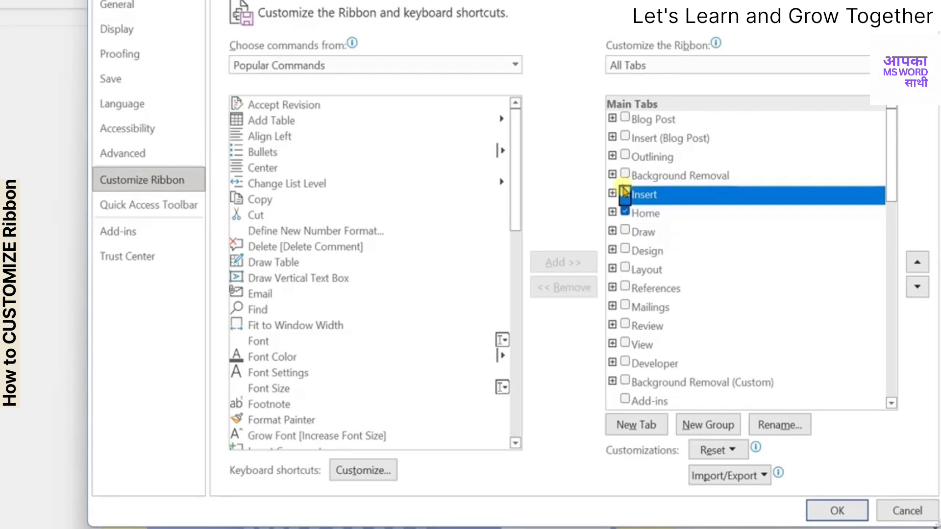
{"action": "left_click", "coordinate": [625, 231]}
{"action": "left_click", "coordinate": [627, 251]}
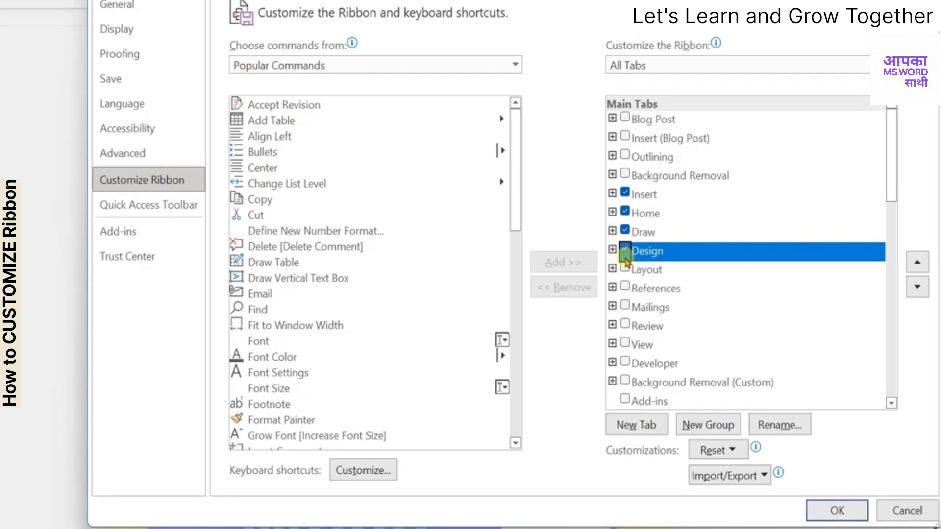
{"action": "left_click", "coordinate": [625, 269]}
Step: Re-tick References, Mailings, Review, View and Developer in the tab list
{"action": "key", "text": "Down"}
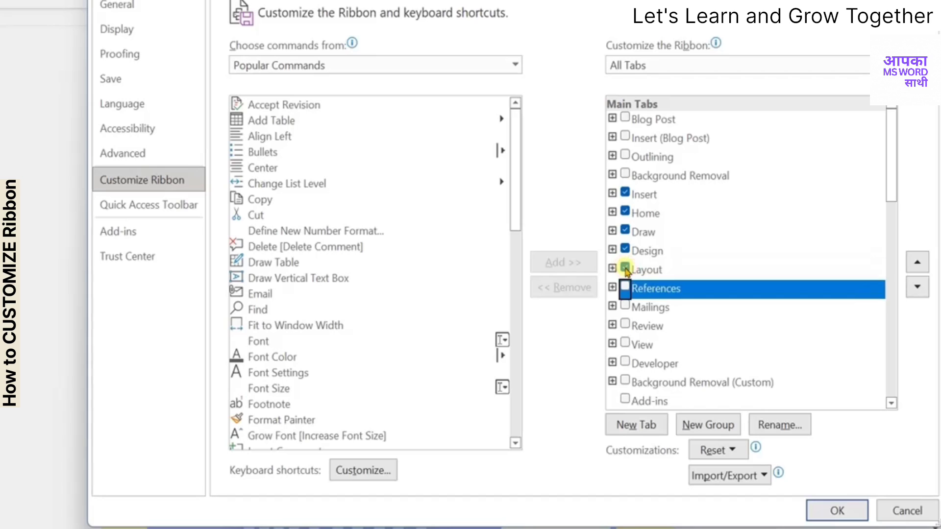
{"action": "key", "text": "space"}
{"action": "key", "text": "Down"}
{"action": "key", "text": "space"}
{"action": "key", "text": "Down"}
{"action": "key", "text": "space"}
{"action": "key", "text": "Down"}
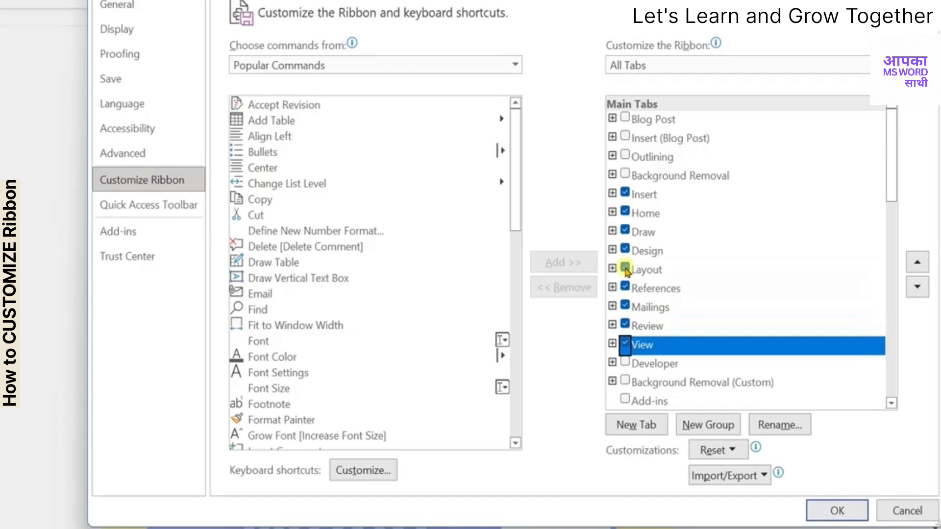
{"action": "key", "text": "space"}
{"action": "key", "text": "Down"}
{"action": "key", "text": "space"}
{"action": "key", "text": "Down"}
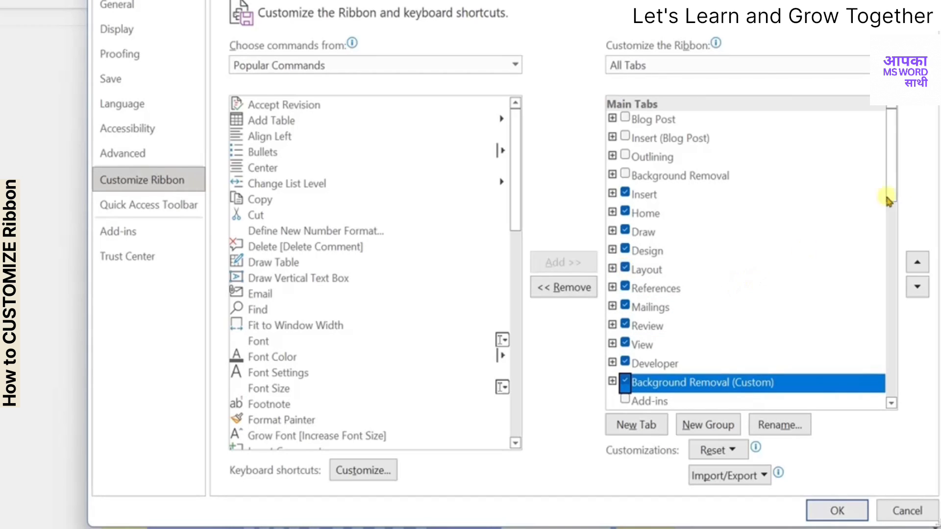
Step: Tick the Help tab and apply the ribbon tab changes with OK
{"action": "left_click_drag", "start_coordinate": [898, 186], "coordinate": [897, 219]}
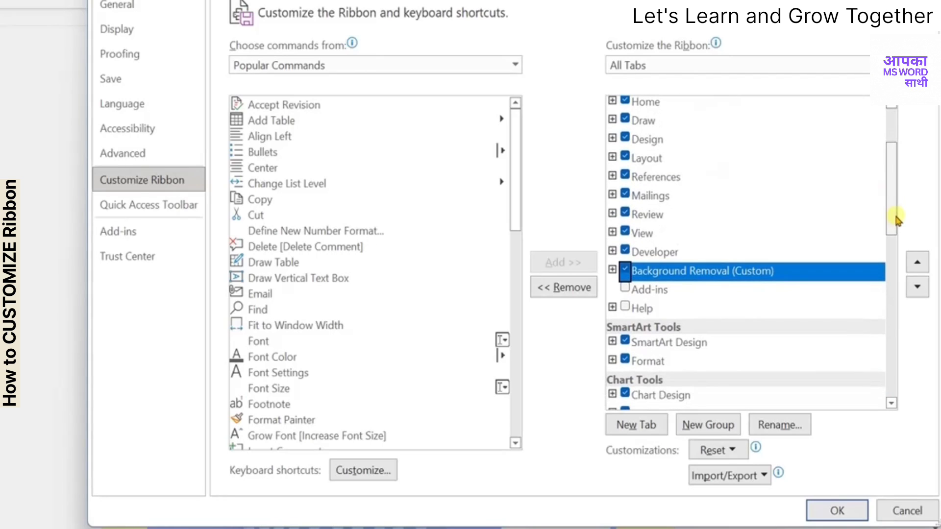
{"action": "left_click", "coordinate": [626, 307]}
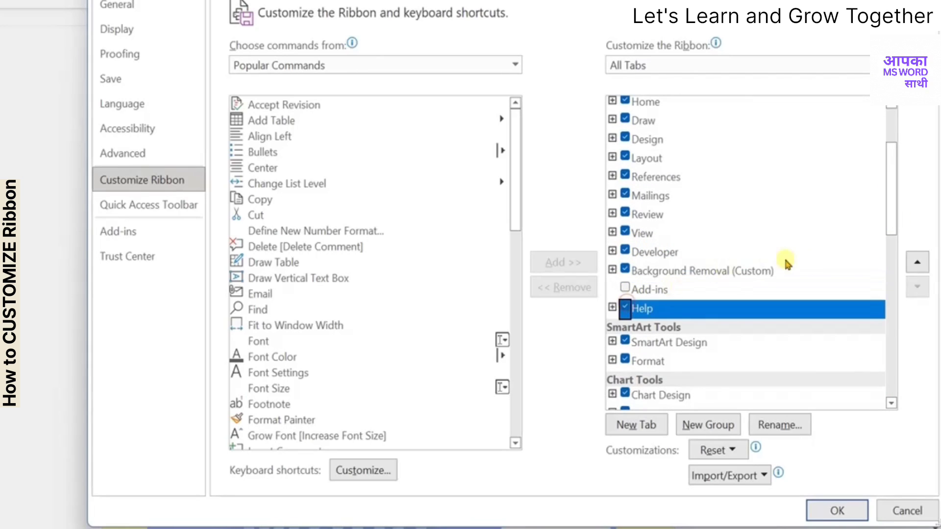
{"action": "left_click_drag", "start_coordinate": [889, 227], "coordinate": [890, 186]}
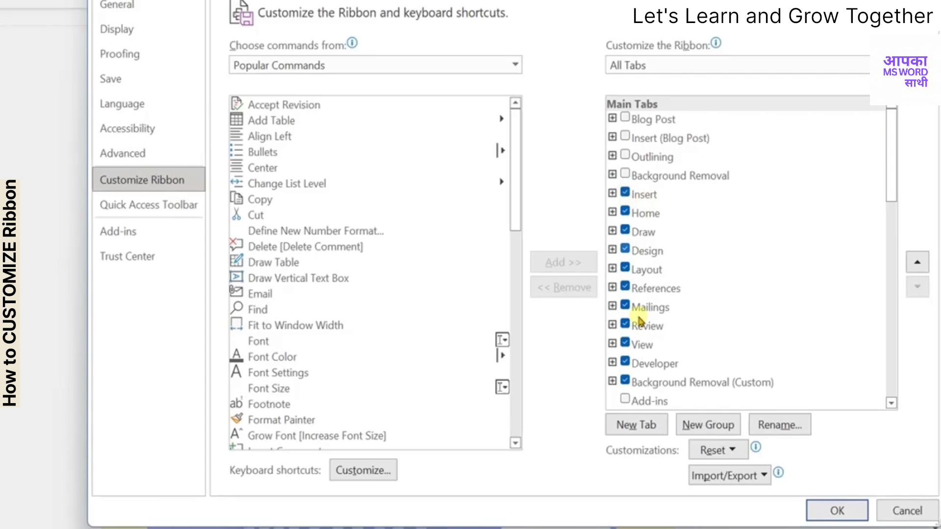
{"action": "left_click", "coordinate": [837, 514]}
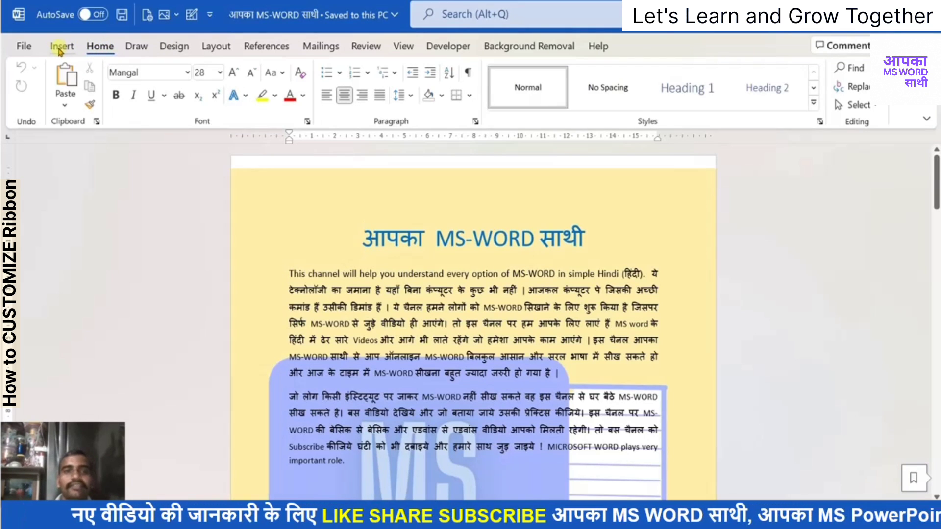
Step: Reopen Customize the Ribbon from the ribbon's right-click menu and enlarge the window
{"action": "right_click", "coordinate": [59, 51]}
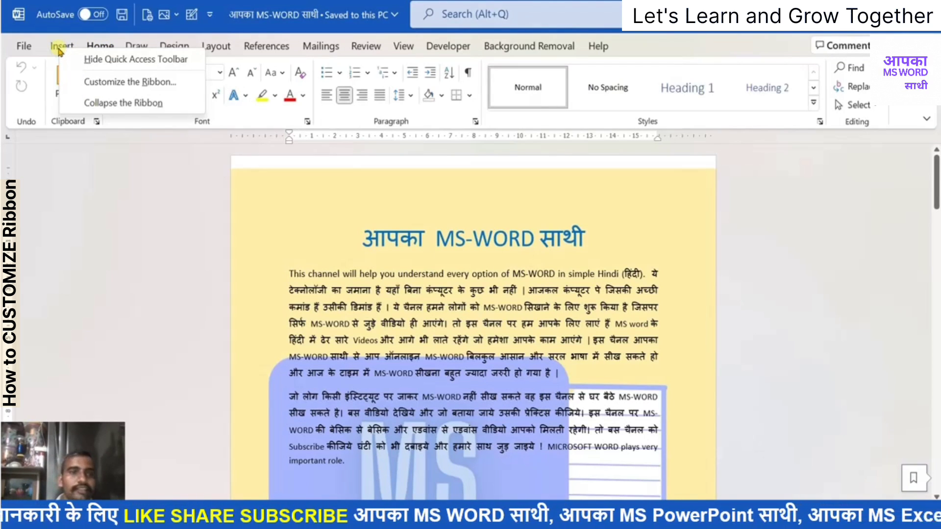
{"action": "left_click", "coordinate": [86, 81]}
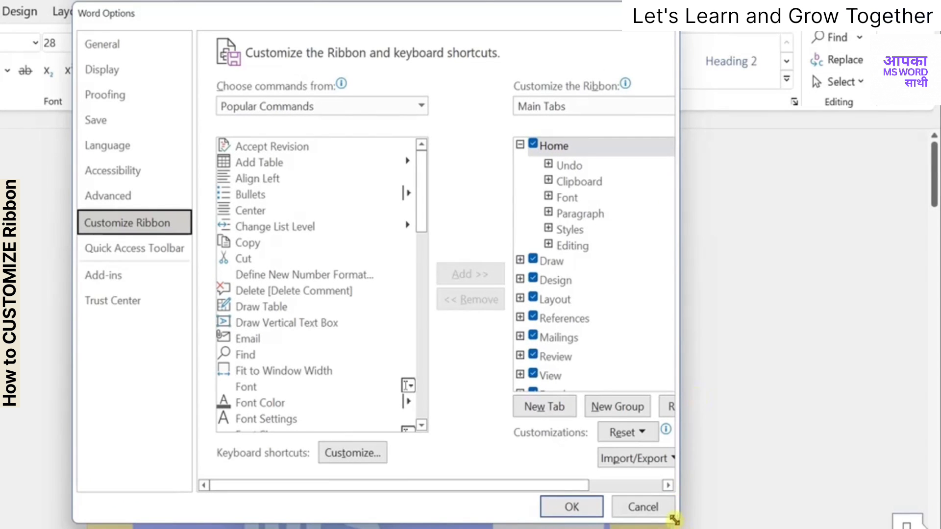
{"action": "left_click_drag", "start_coordinate": [675, 519], "coordinate": [807, 468]}
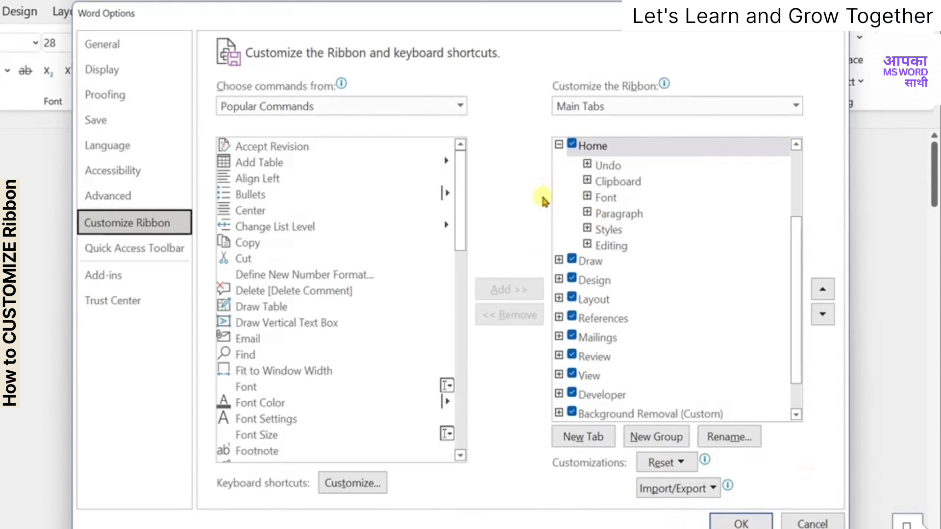
Step: Move the Insert tab below Home in Main Tabs and apply with OK
{"action": "left_click", "coordinate": [559, 146]}
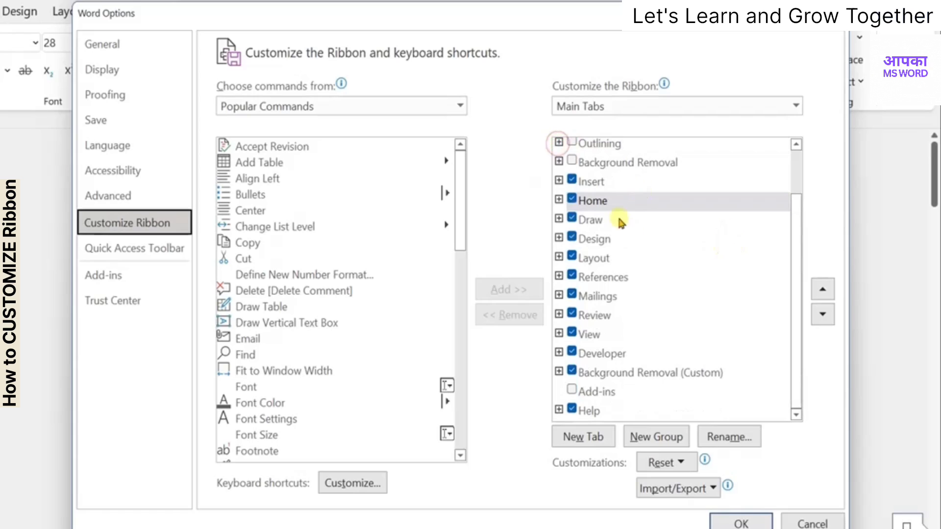
{"action": "left_click", "coordinate": [596, 183]}
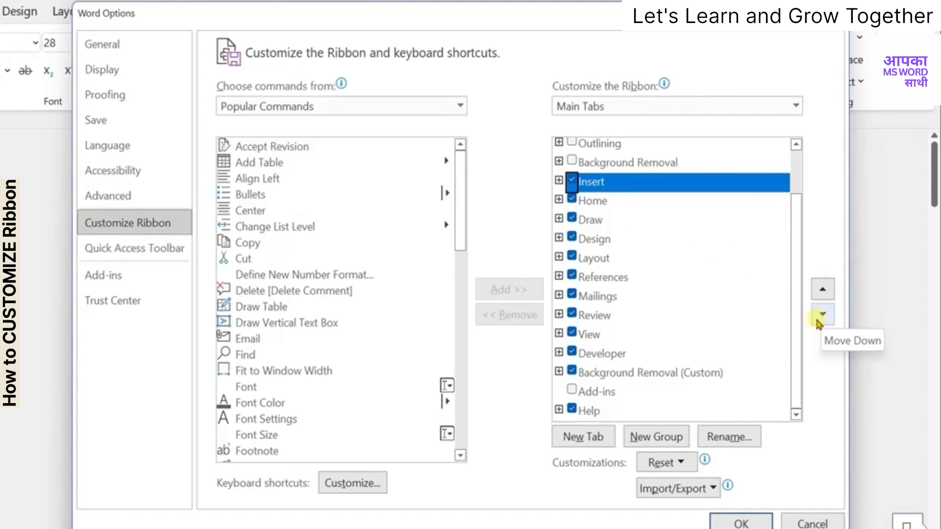
{"action": "left_click", "coordinate": [819, 316]}
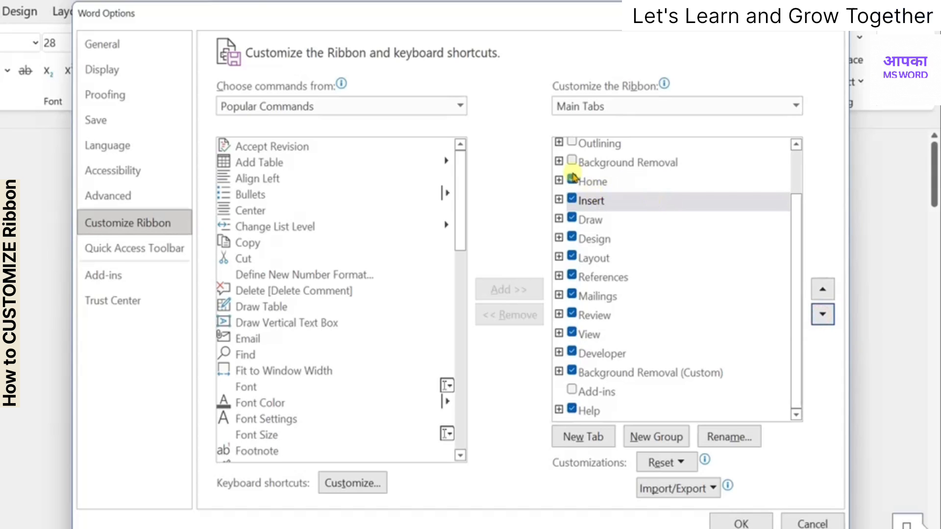
{"action": "left_click", "coordinate": [741, 522]}
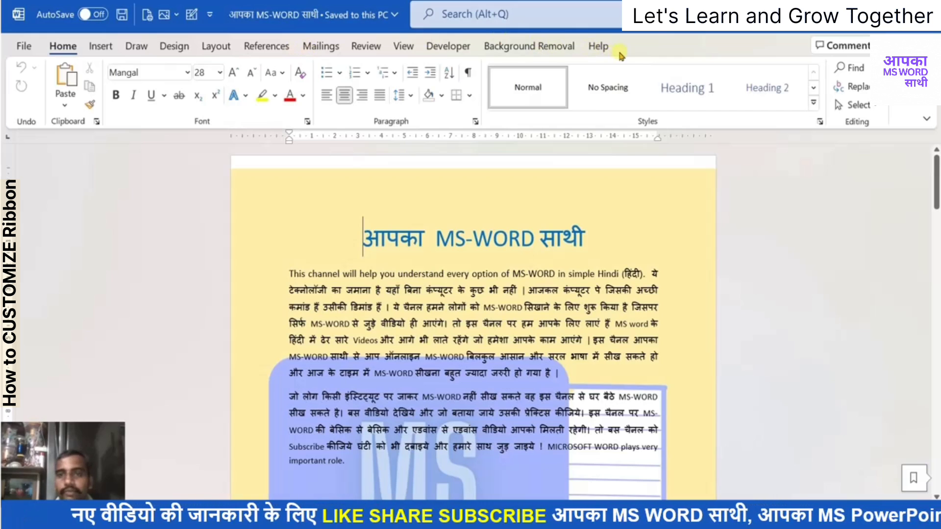
Step: Open Customize the Ribbon from the Home tab's menu, widening and shortening Word Options
{"action": "right_click", "coordinate": [65, 50]}
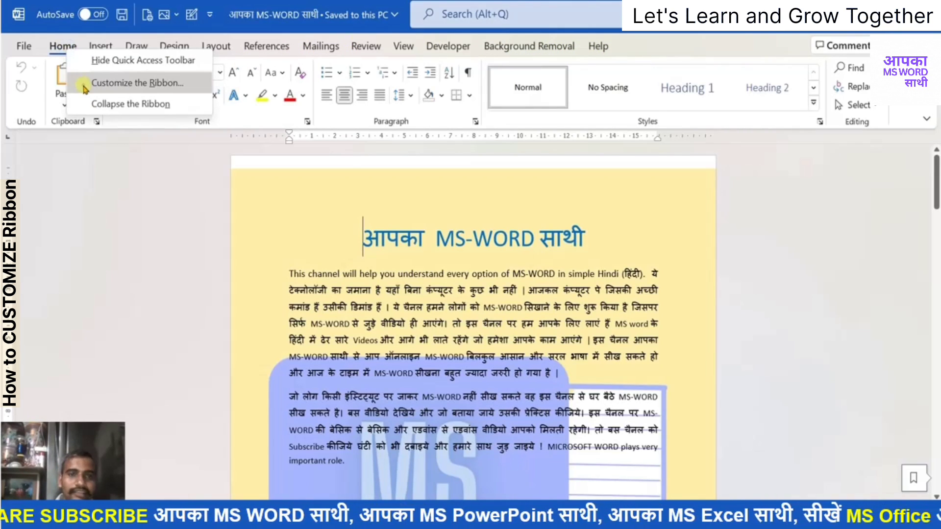
{"action": "left_click", "coordinate": [127, 83]}
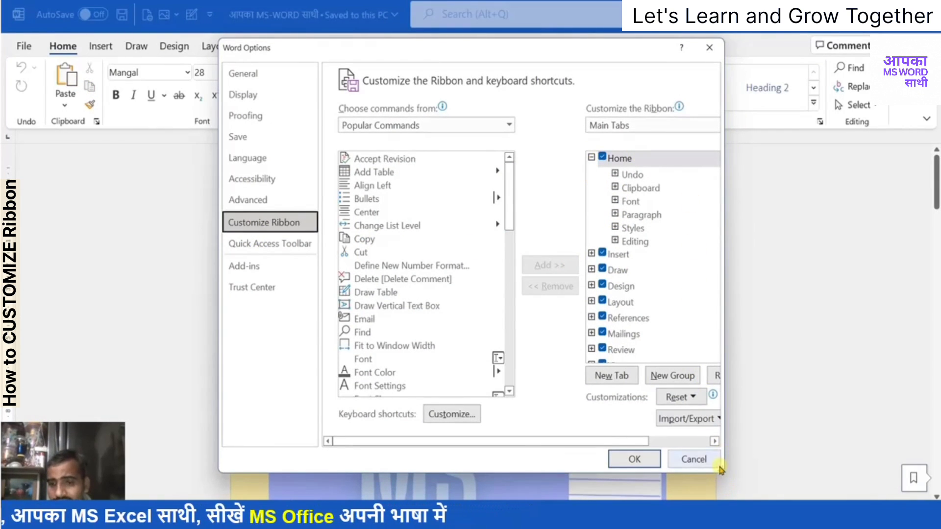
{"action": "left_click_drag", "start_coordinate": [723, 472], "coordinate": [857, 480]}
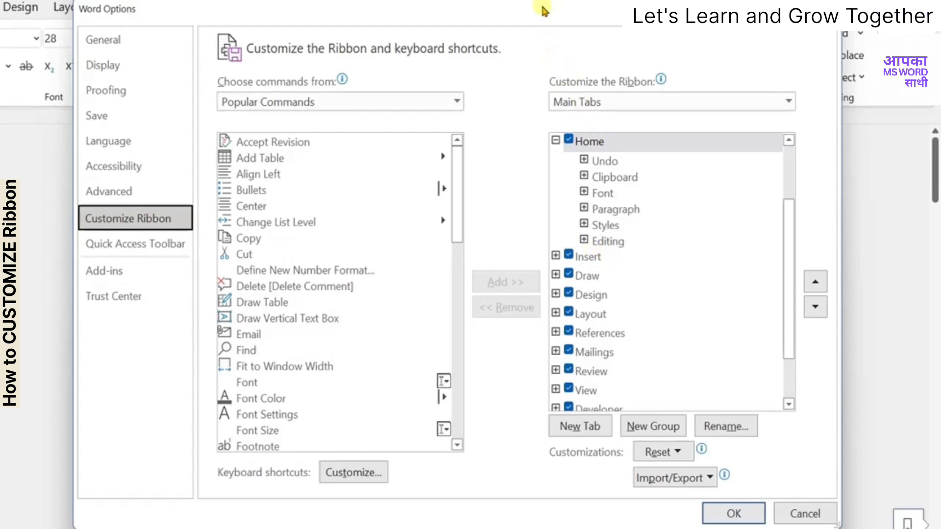
{"action": "left_click_drag", "start_coordinate": [537, 4], "coordinate": [459, 117]}
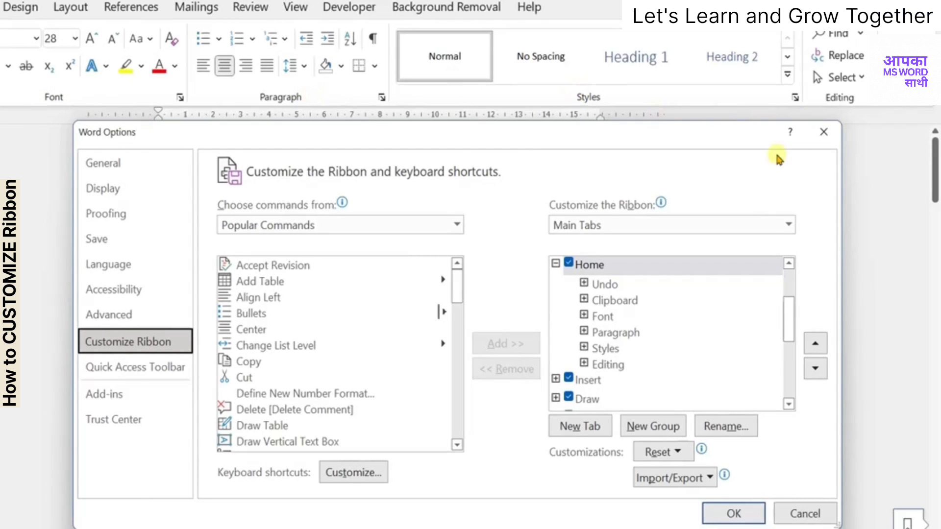
Step: Collapse Home and expand Insert > Pages > Cover Page in the Main Tabs tree
{"action": "left_click", "coordinate": [556, 265]}
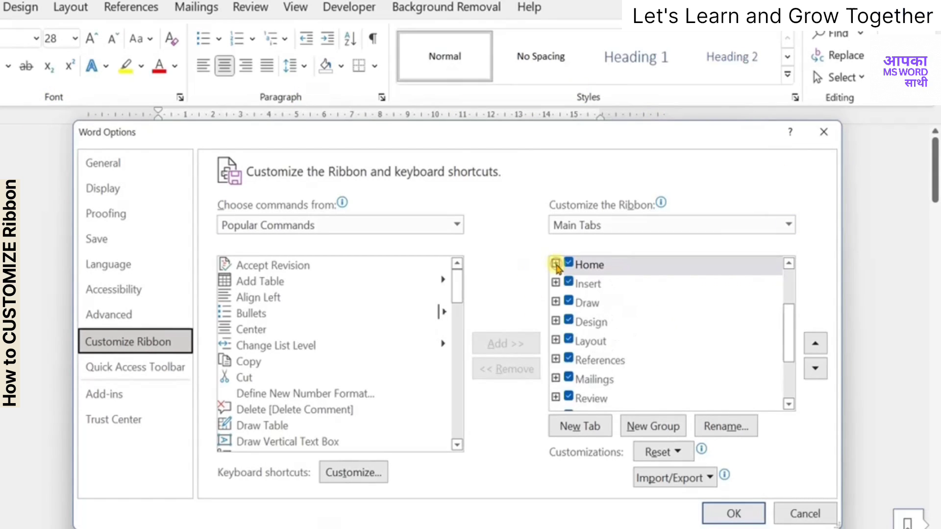
{"action": "left_click", "coordinate": [556, 283]}
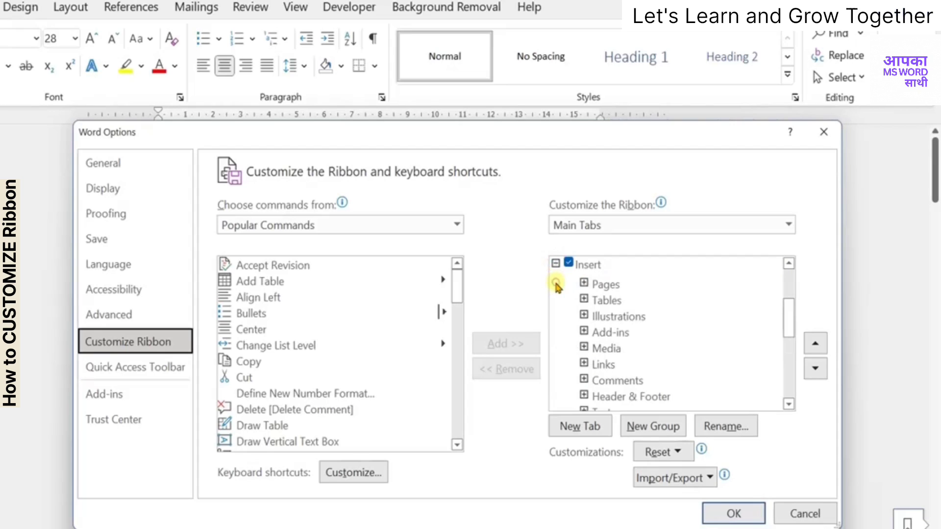
{"action": "left_click", "coordinate": [584, 283]}
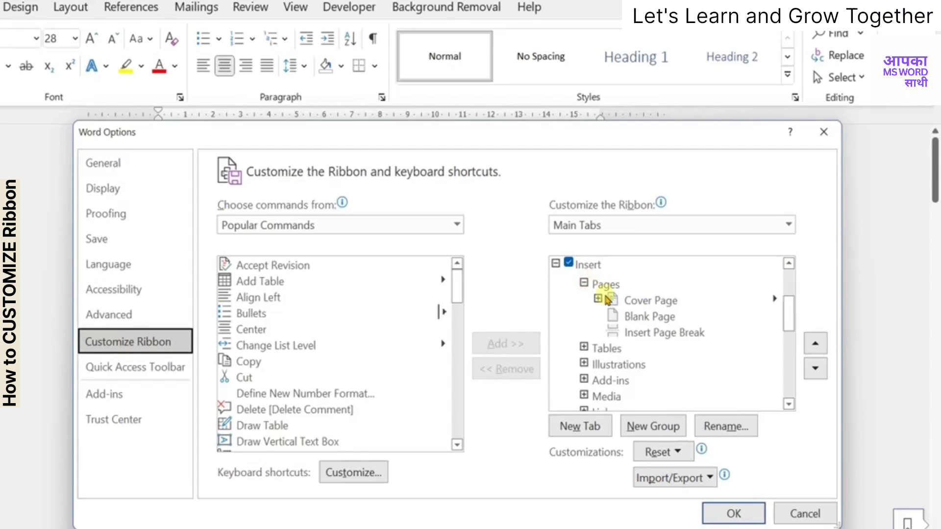
{"action": "left_click", "coordinate": [598, 299]}
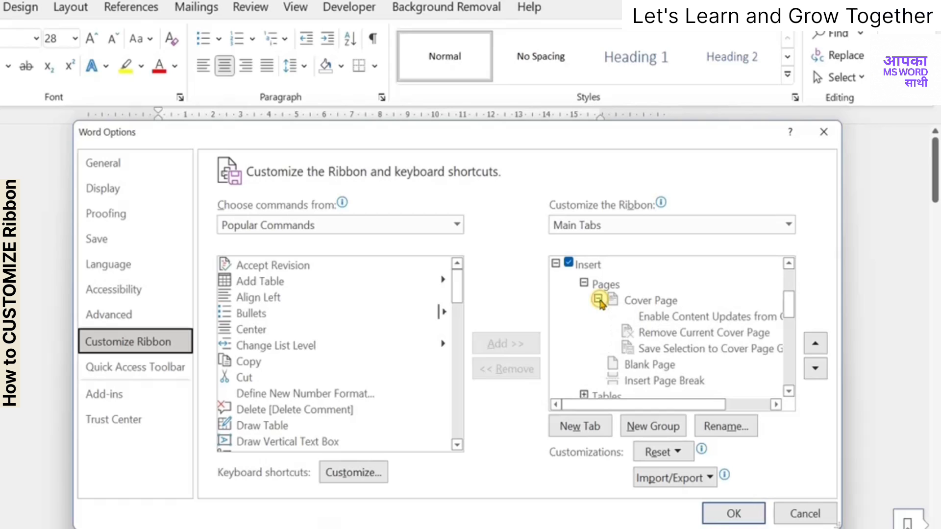
{"action": "left_click_drag", "start_coordinate": [791, 310], "coordinate": [799, 338]}
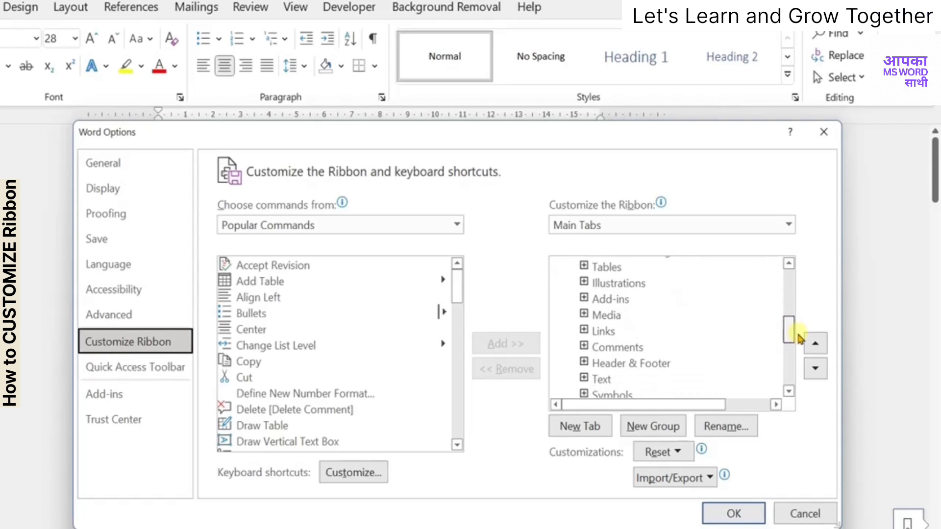
Step: Expand Illustrations > Pictures to see its sources, then scroll the list back to the top
{"action": "left_click", "coordinate": [584, 282]}
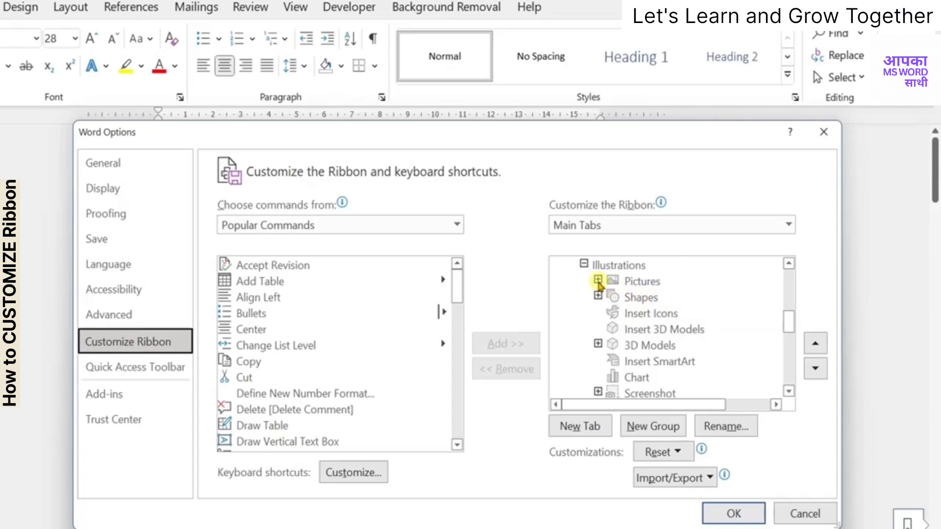
{"action": "left_click", "coordinate": [597, 280]}
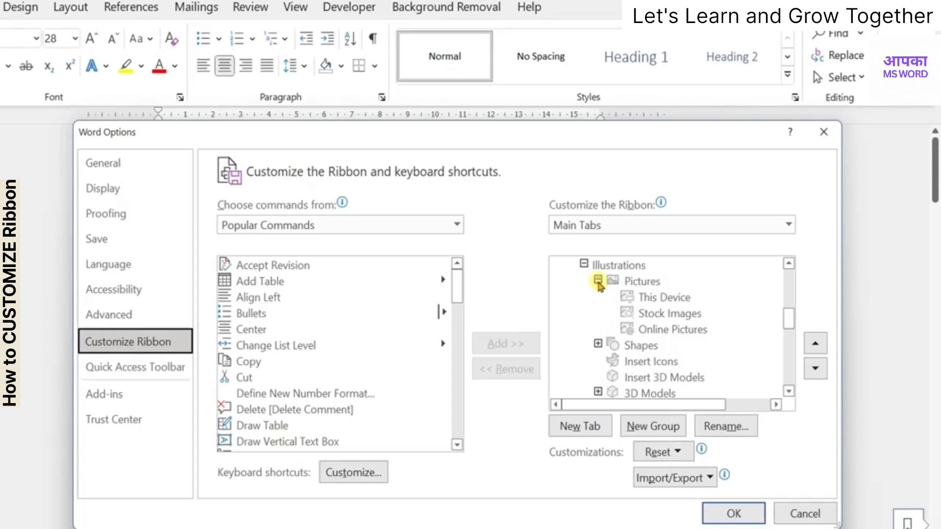
{"action": "left_click", "coordinate": [789, 359]}
{"action": "left_click", "coordinate": [788, 375]}
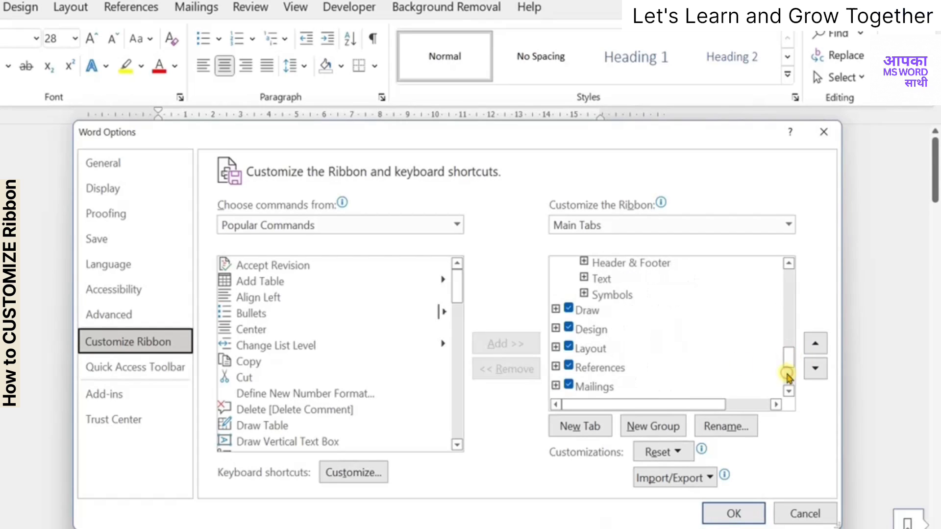
{"action": "left_click", "coordinate": [740, 403]}
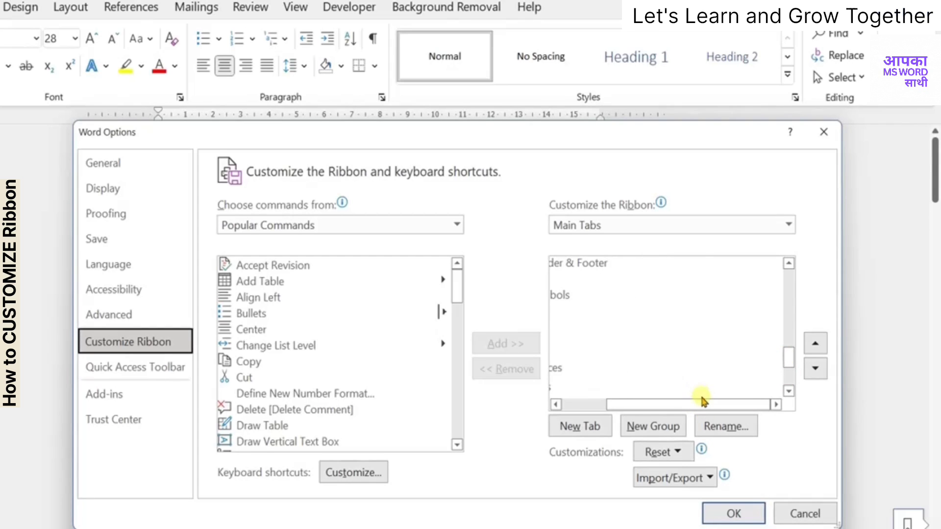
{"action": "left_click_drag", "start_coordinate": [702, 404], "coordinate": [656, 403]}
{"action": "left_click", "coordinate": [784, 297]}
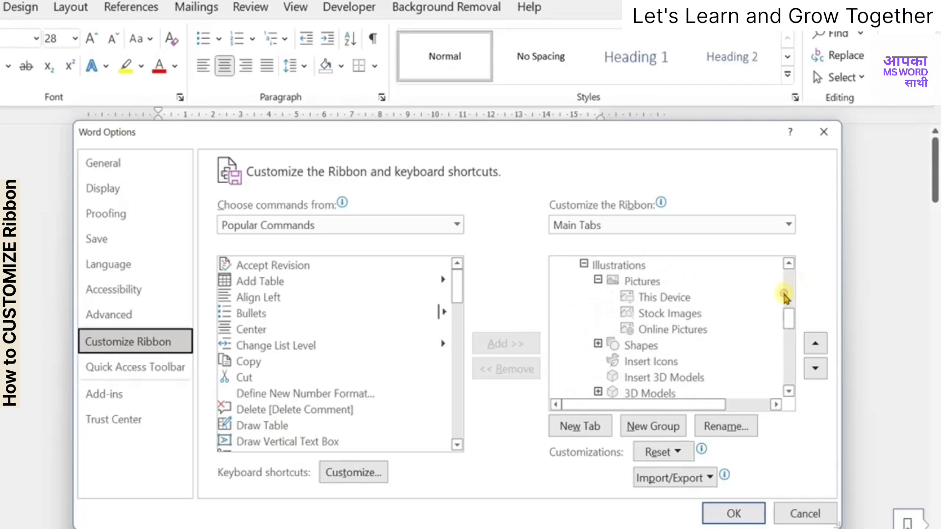
{"action": "left_click", "coordinate": [784, 296]}
{"action": "left_click_drag", "start_coordinate": [785, 298], "coordinate": [788, 237]}
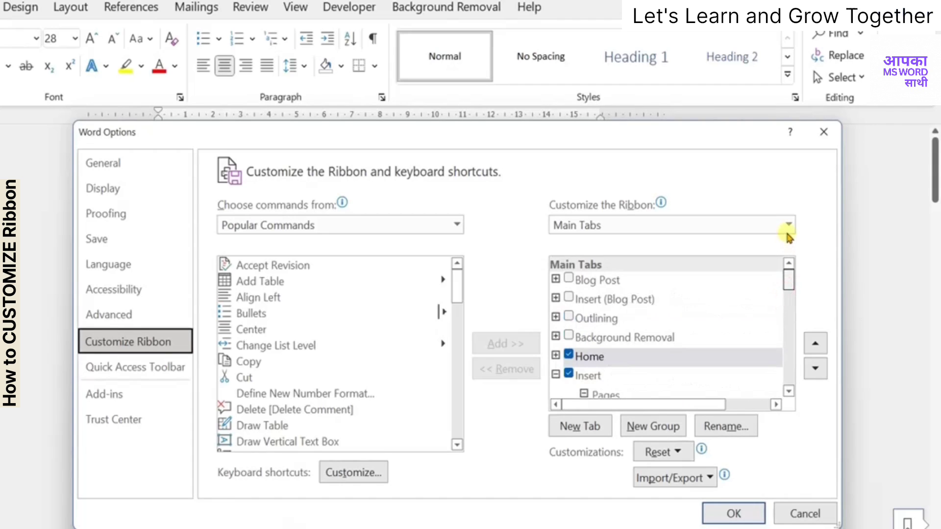
Step: Rename the Home tab to HOME and close Word Options with OK
{"action": "left_click", "coordinate": [590, 358]}
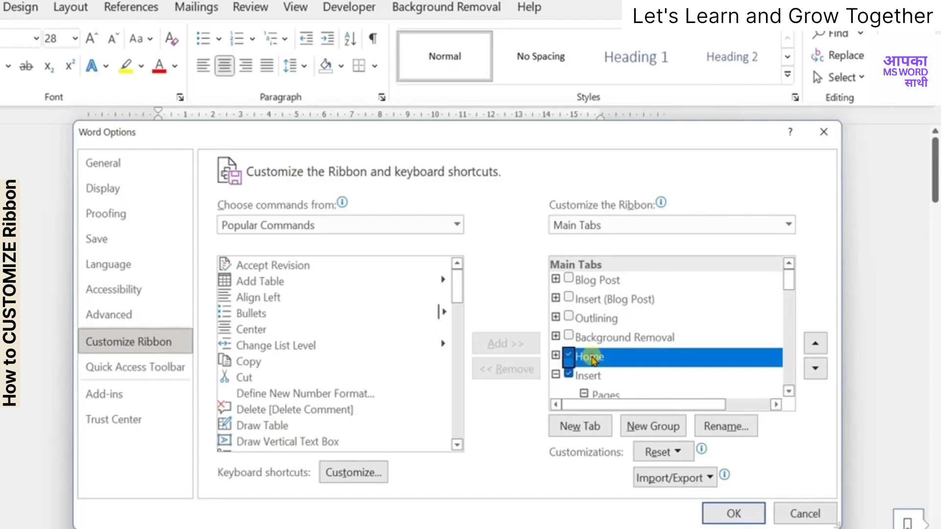
{"action": "left_click", "coordinate": [726, 426]}
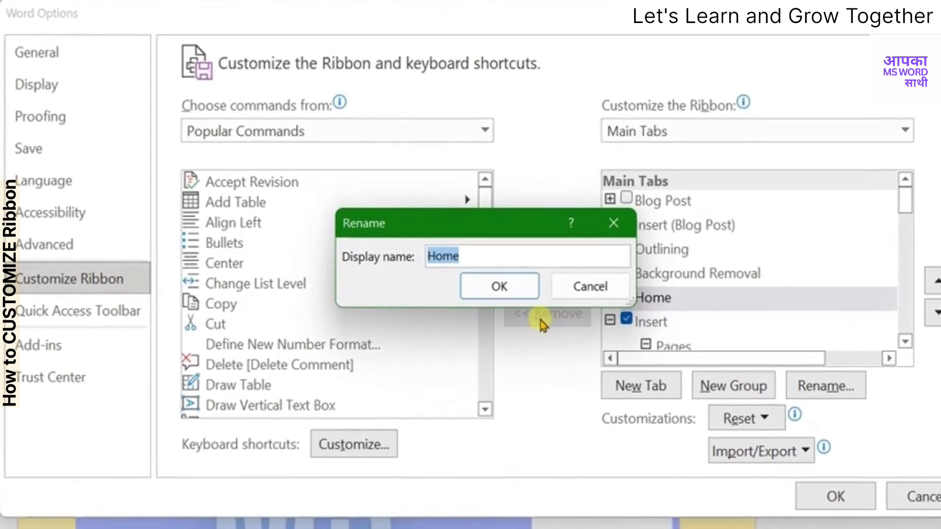
{"action": "key", "text": "End"}
{"action": "key", "text": "ctrl+a"}
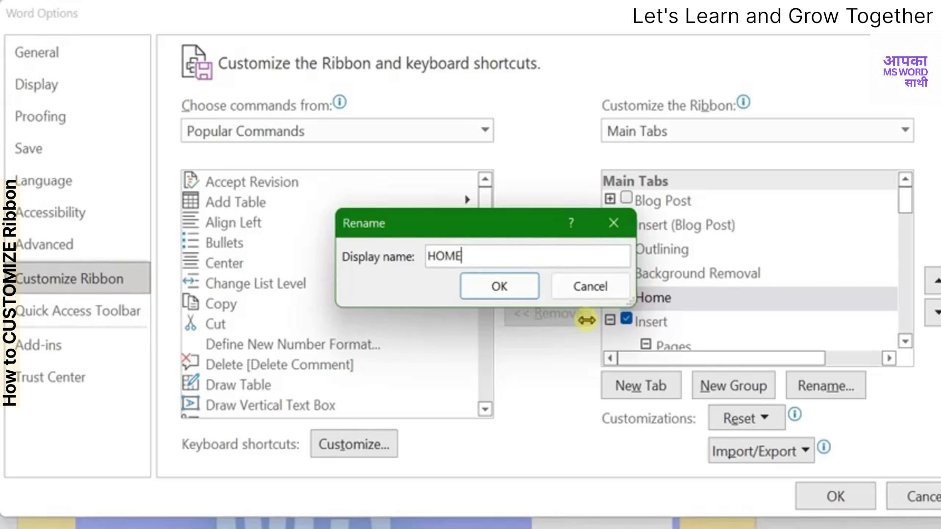
{"action": "left_click", "coordinate": [486, 293]}
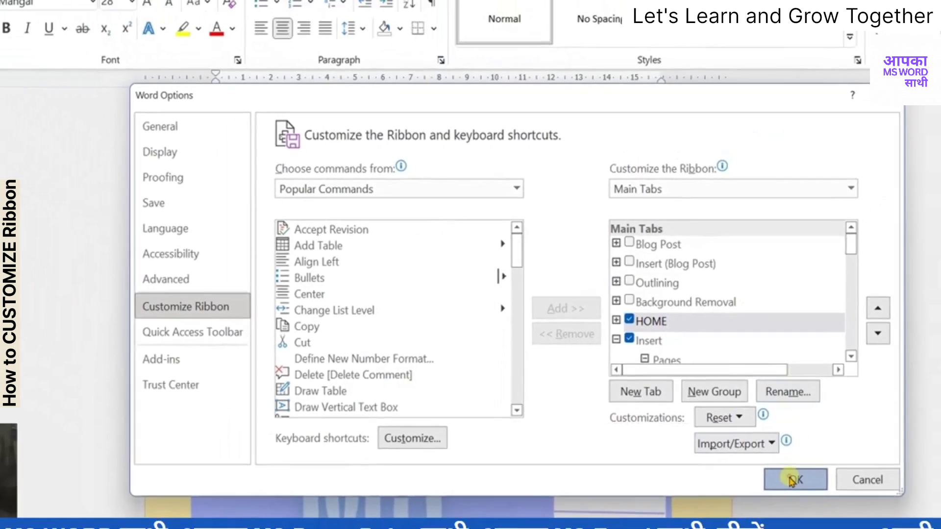
{"action": "left_click", "coordinate": [832, 496]}
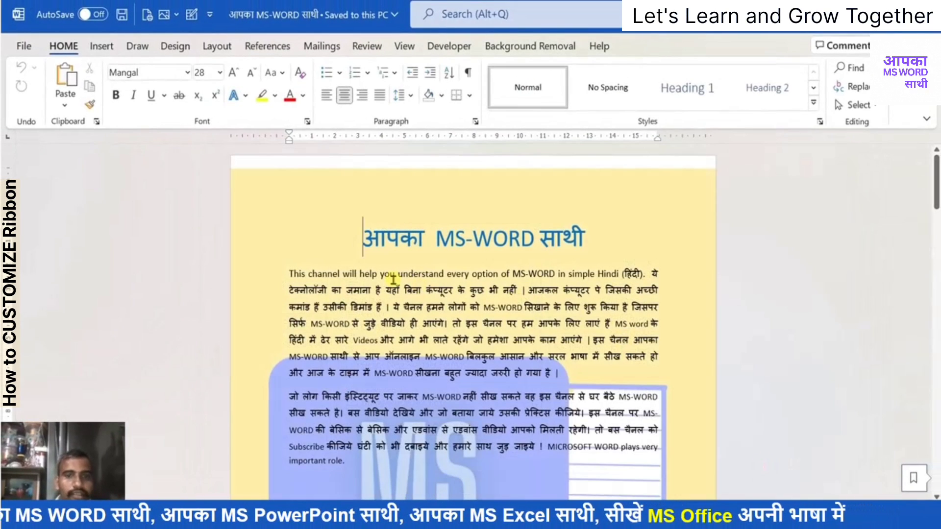
Step: In an enlarged Customize the Ribbon page, add a new custom tab with three new groups
{"action": "right_click", "coordinate": [66, 47]}
{"action": "left_click", "coordinate": [73, 75]}
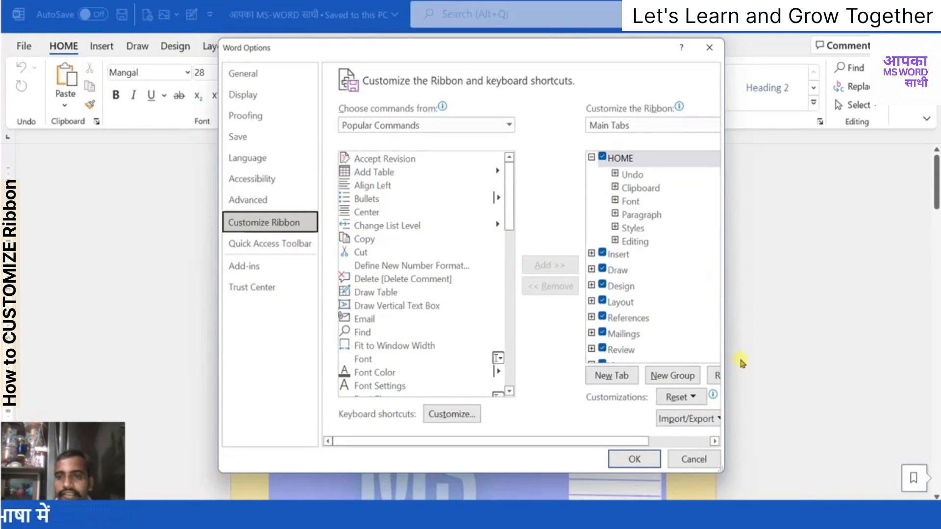
{"action": "left_click_drag", "start_coordinate": [721, 470], "coordinate": [912, 482]}
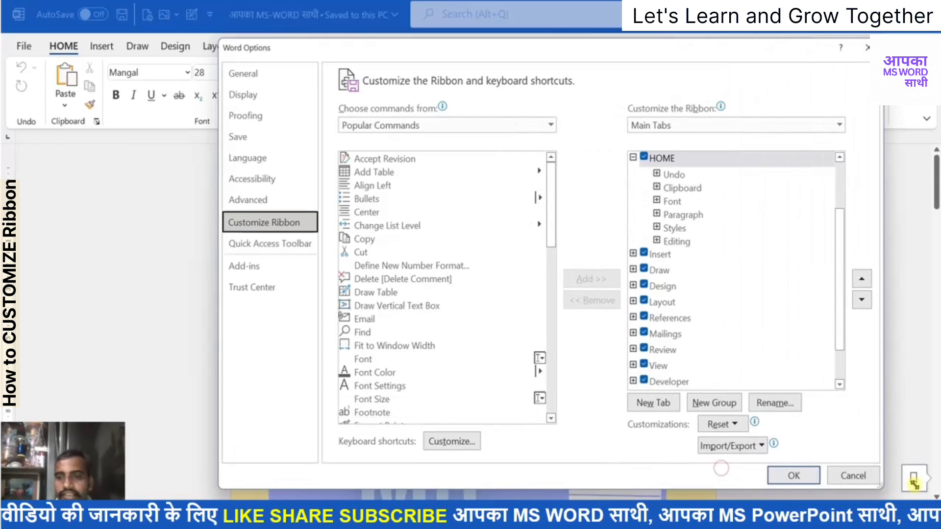
{"action": "left_click", "coordinate": [685, 405]}
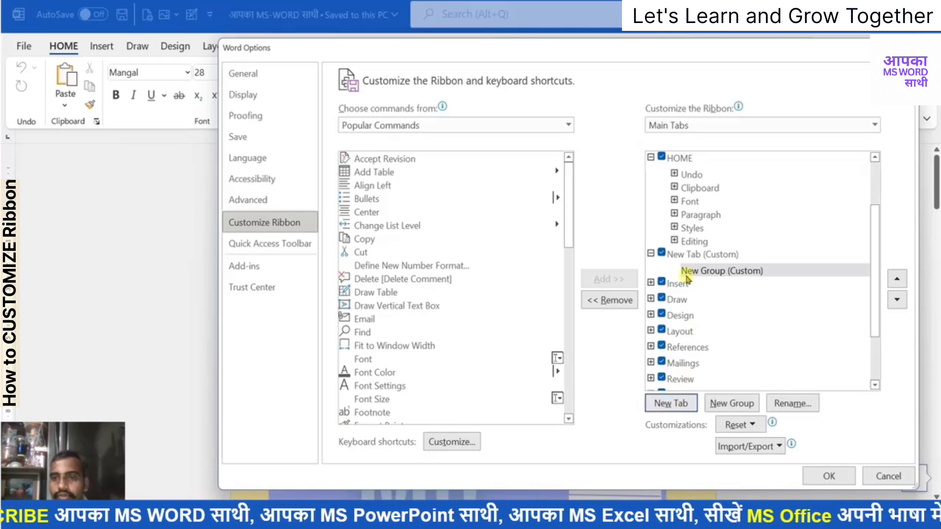
{"action": "left_click", "coordinate": [725, 272]}
{"action": "left_click", "coordinate": [742, 405]}
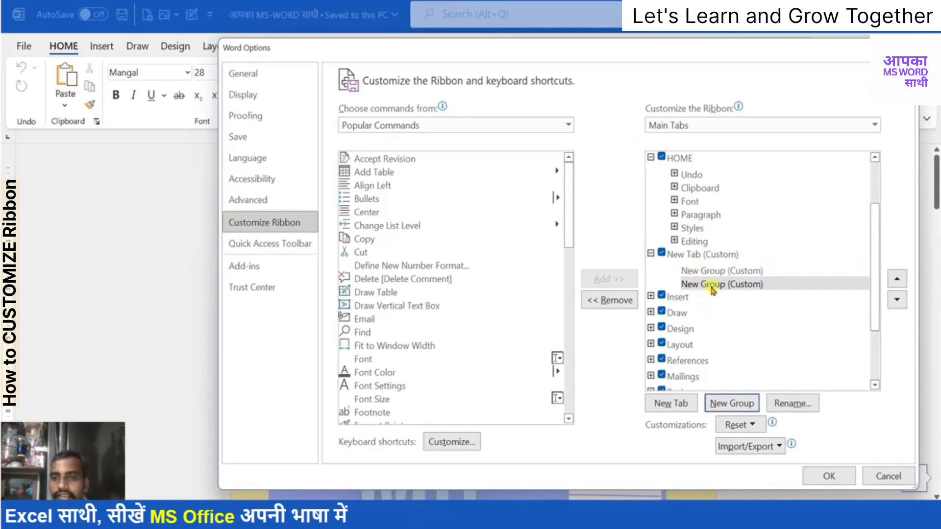
{"action": "left_click", "coordinate": [733, 403]}
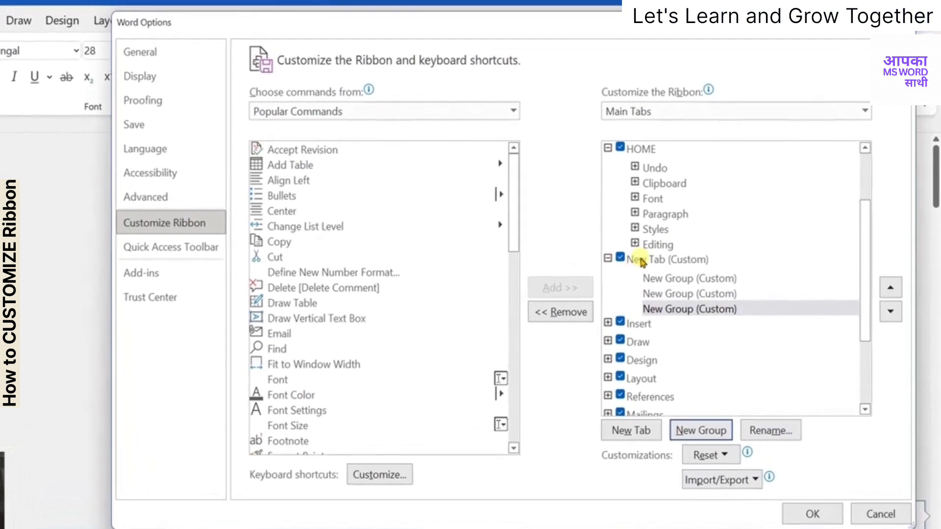
Step: Rename the new custom tab to TRY
{"action": "left_click", "coordinate": [641, 260]}
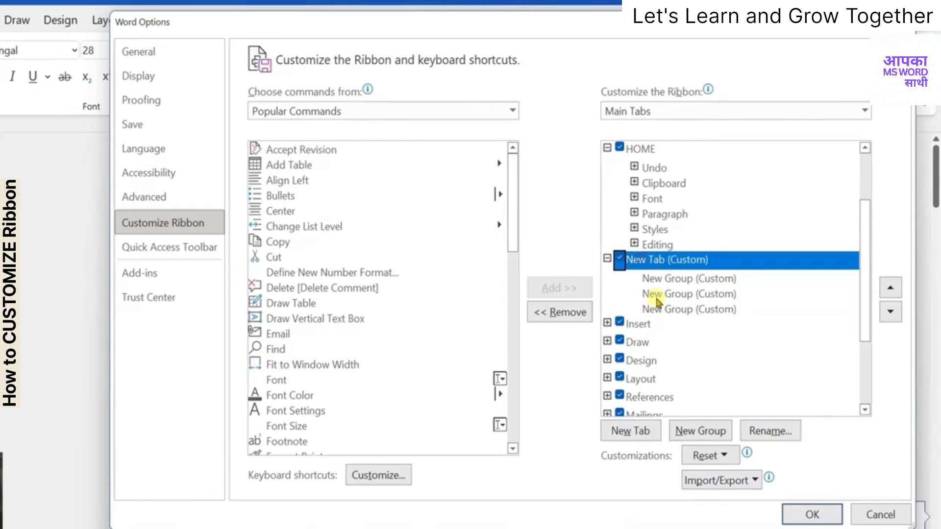
{"action": "left_click", "coordinate": [761, 431]}
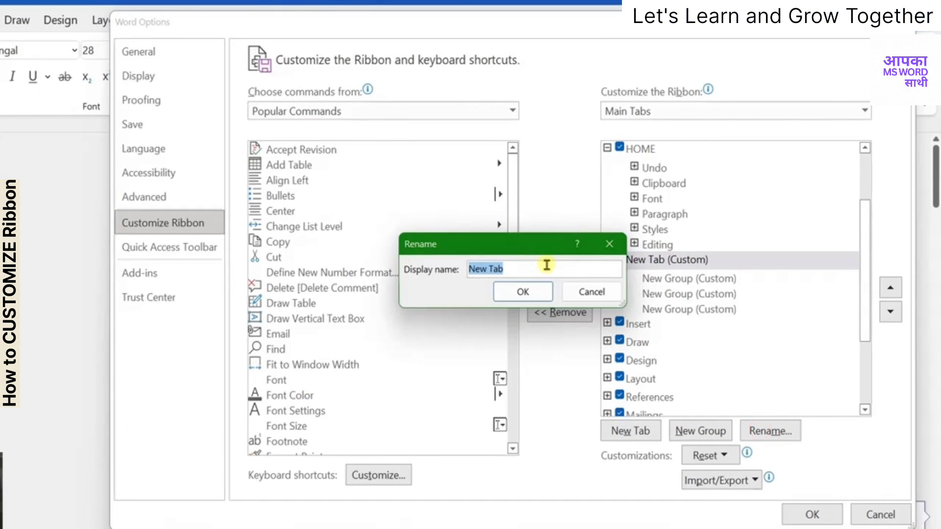
{"action": "type", "text": "TRY"}
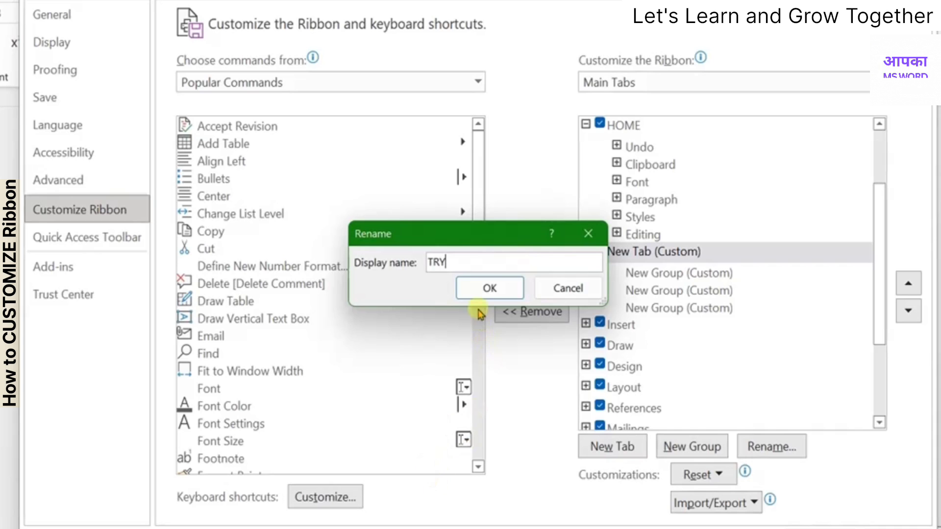
{"action": "left_click", "coordinate": [478, 289]}
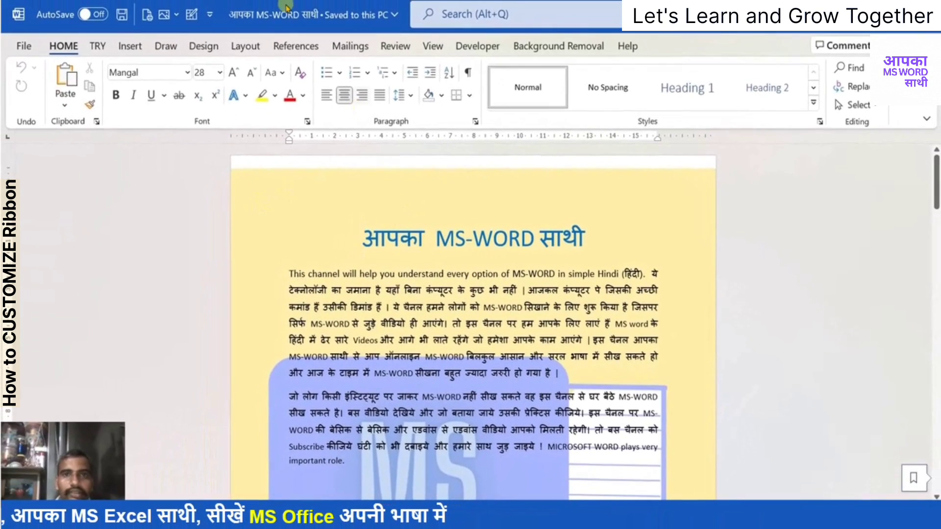
Step: View the empty TRY tab, then inspect its first custom group's options in Customize the Ribbon
{"action": "left_click", "coordinate": [97, 45]}
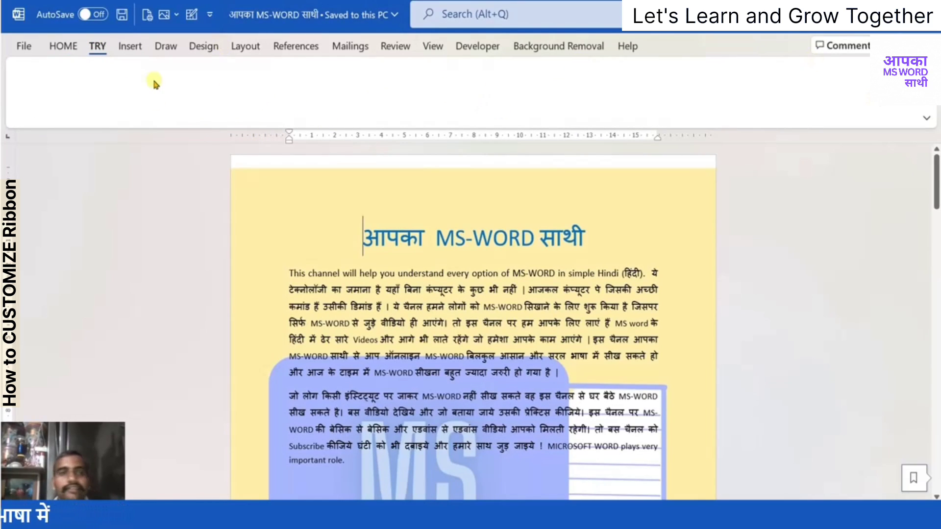
{"action": "right_click", "coordinate": [96, 49]}
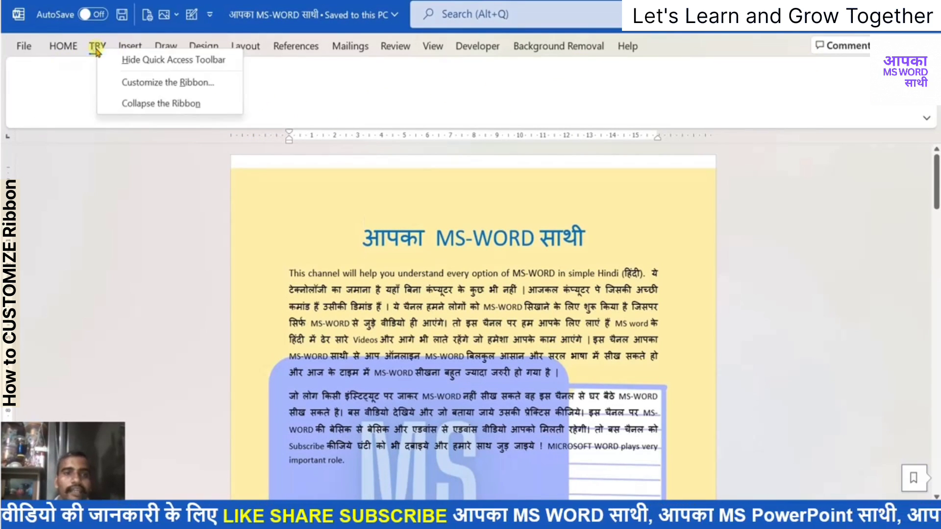
{"action": "left_click", "coordinate": [119, 82]}
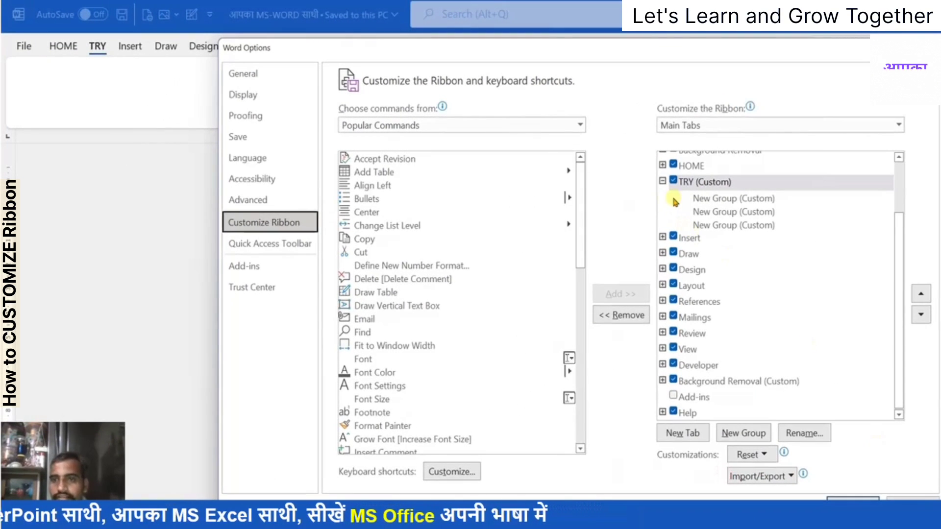
{"action": "left_click", "coordinate": [700, 199]}
{"action": "right_click", "coordinate": [700, 202]}
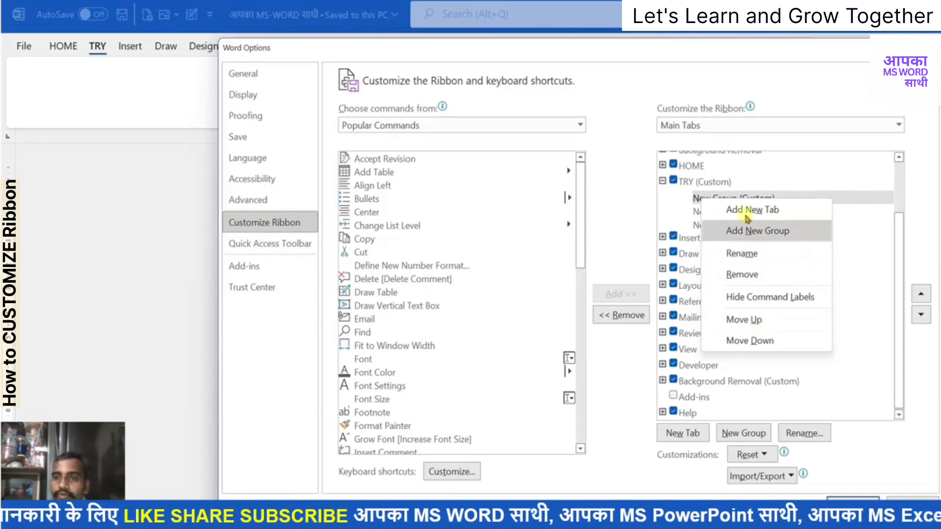
{"action": "left_click", "coordinate": [691, 199]}
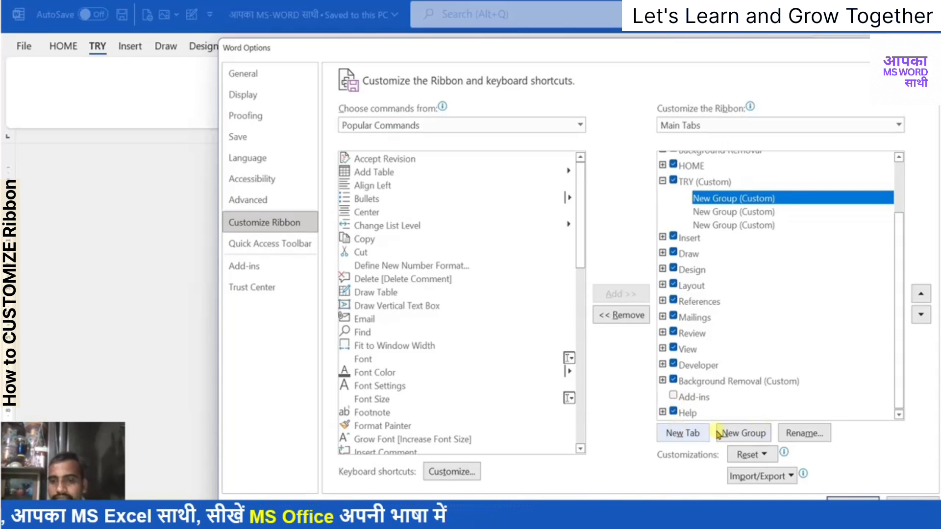
Step: Collapse and re-expand the TRY tab's group list, then reopen Customize the Ribbon
{"action": "left_click", "coordinate": [663, 182]}
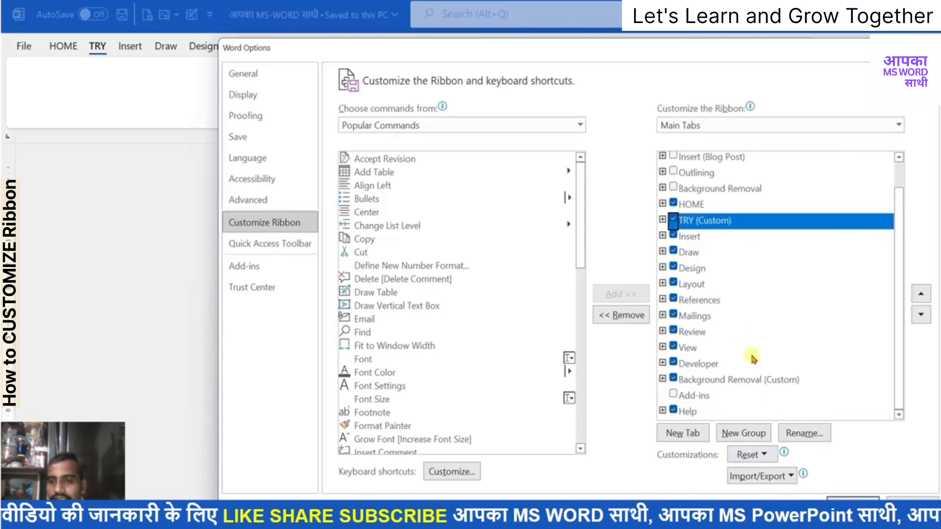
{"action": "left_click", "coordinate": [663, 220]}
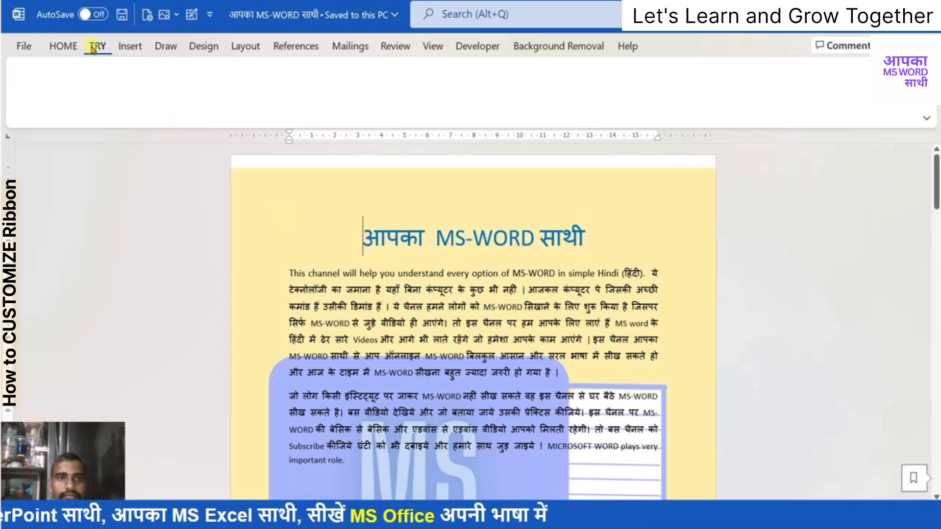
{"action": "right_click", "coordinate": [93, 50]}
{"action": "left_click", "coordinate": [116, 78]}
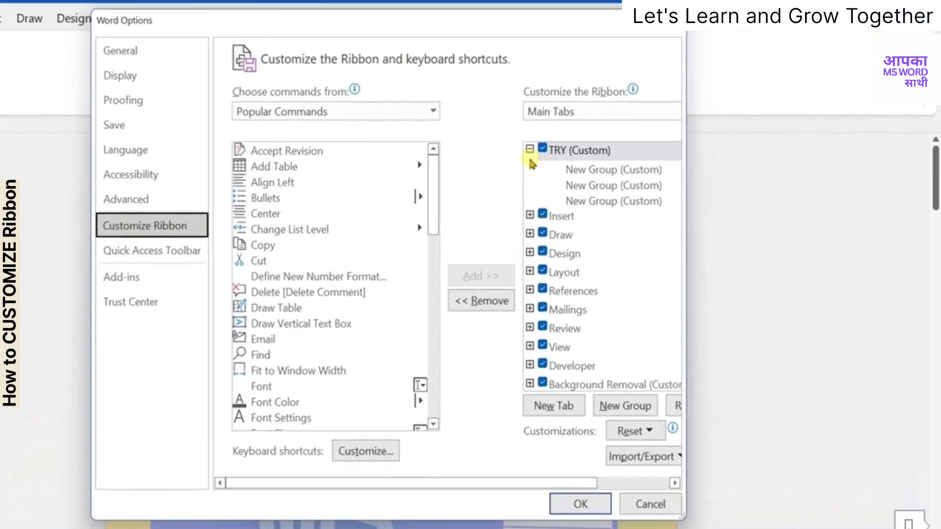
Step: Untick TRY (Custom) in Main Tabs and apply the change with OK
{"action": "left_click", "coordinate": [523, 147]}
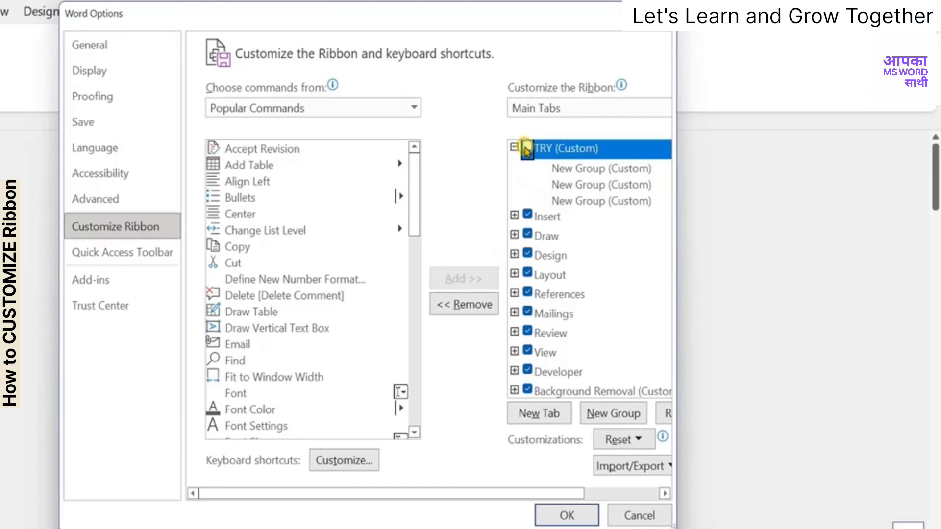
{"action": "left_click", "coordinate": [527, 148]}
{"action": "left_click", "coordinate": [591, 517]}
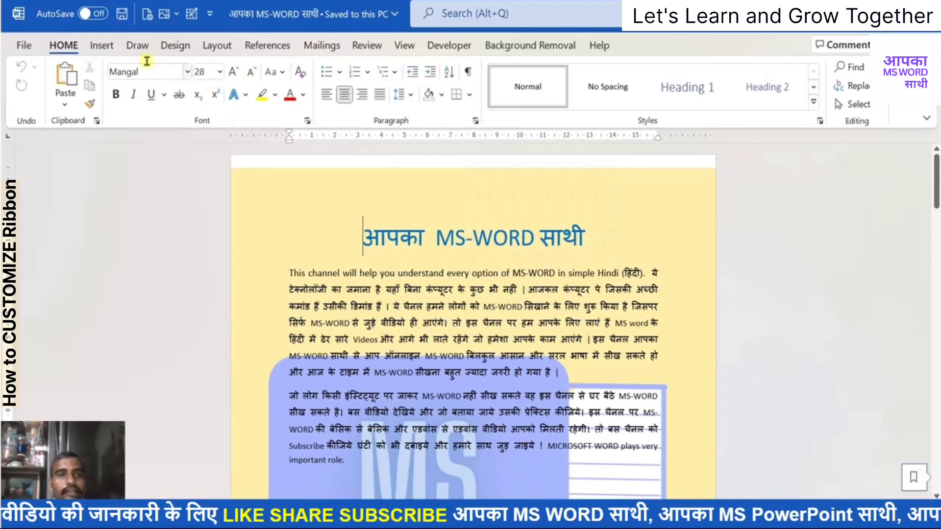
{"action": "right_click", "coordinate": [93, 45]}
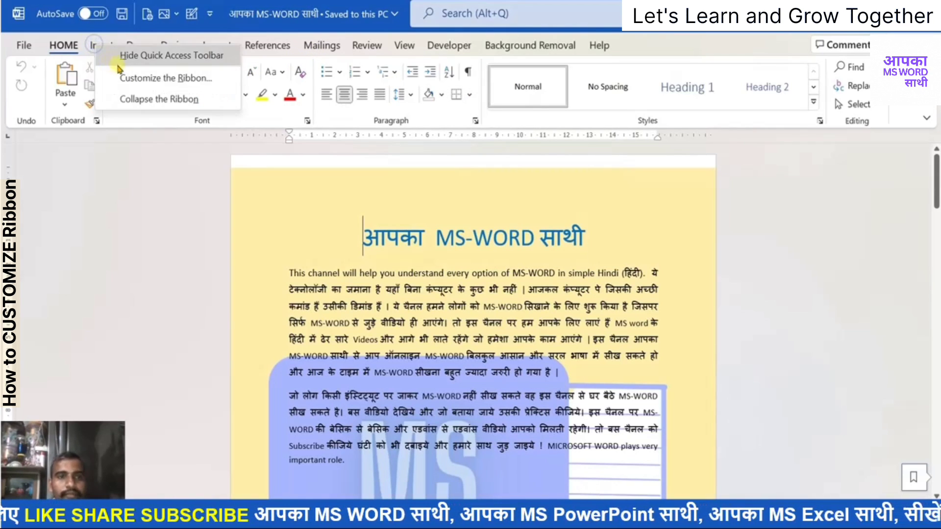
Step: Open Customize the Ribbon, enlarge the window and collapse HOME's group list
{"action": "left_click", "coordinate": [126, 79]}
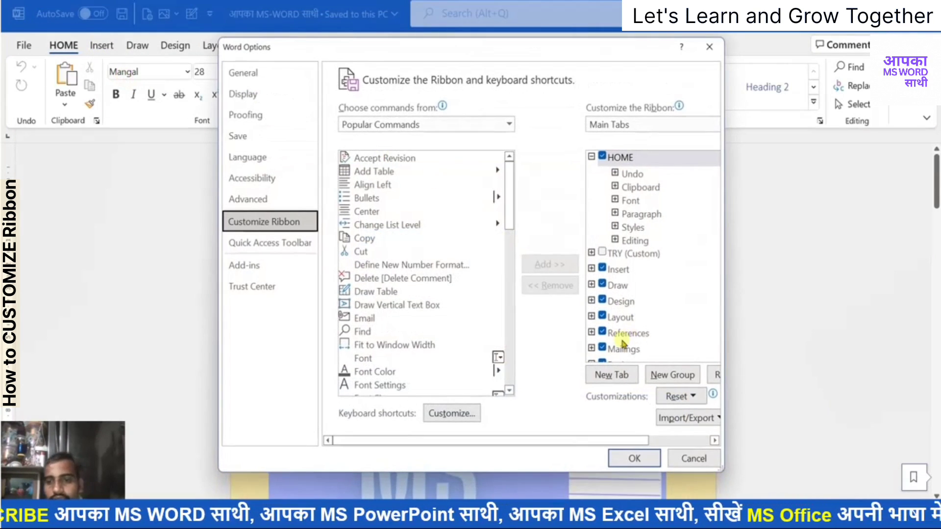
{"action": "left_click_drag", "start_coordinate": [722, 469], "coordinate": [844, 490]}
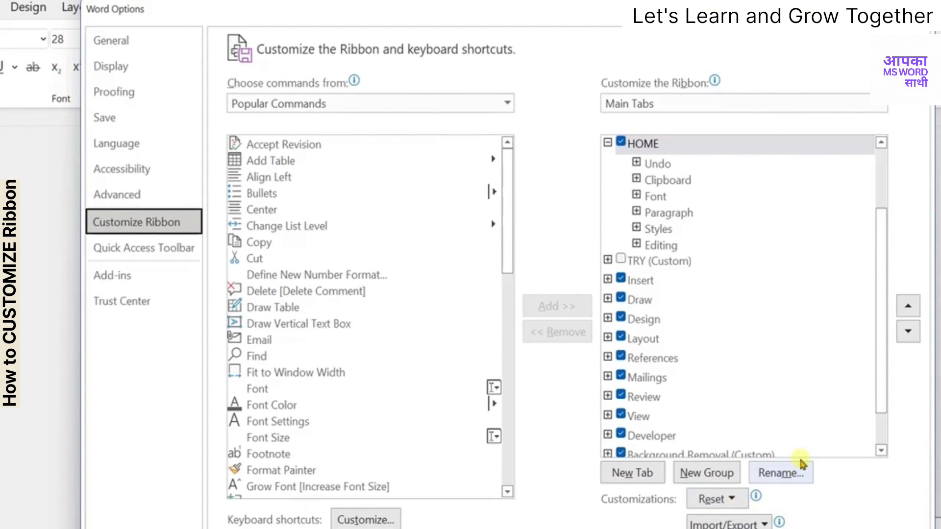
{"action": "left_click", "coordinate": [607, 142]}
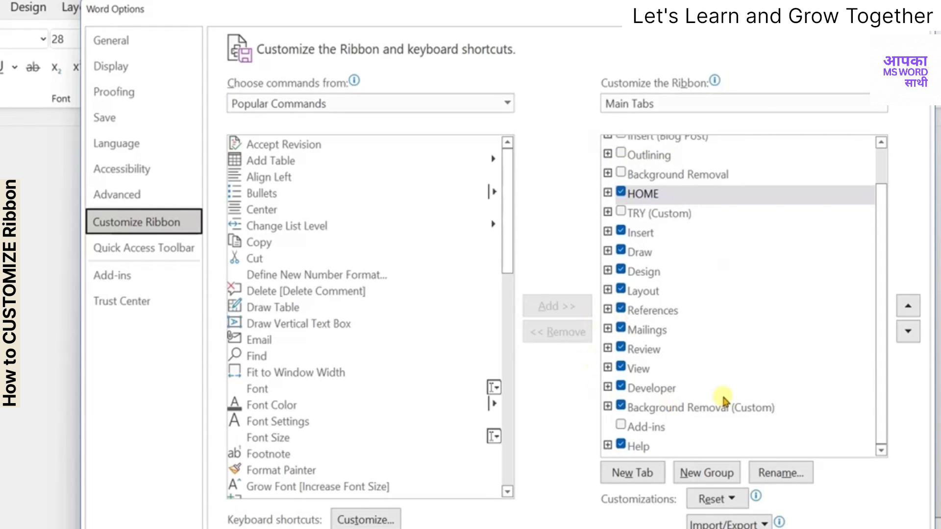
{"action": "mouse_move", "coordinate": [887, 339]}
{"action": "left_mouse_down"}
{"action": "mouse_move", "coordinate": [881, 285]}
{"action": "mouse_move", "coordinate": [882, 334]}
{"action": "left_mouse_up"}
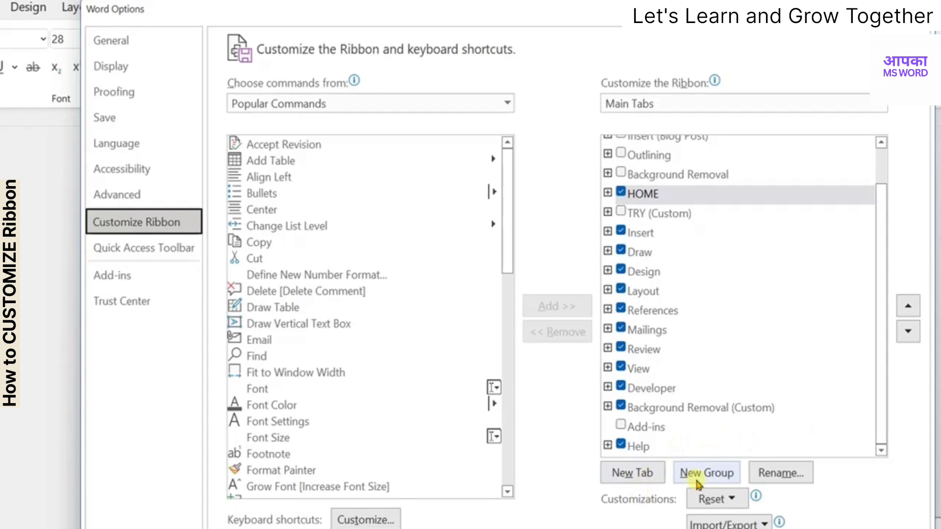
Step: Look through the Reset and Import/Export dropdown options, closing each without choosing
{"action": "left_click", "coordinate": [726, 500]}
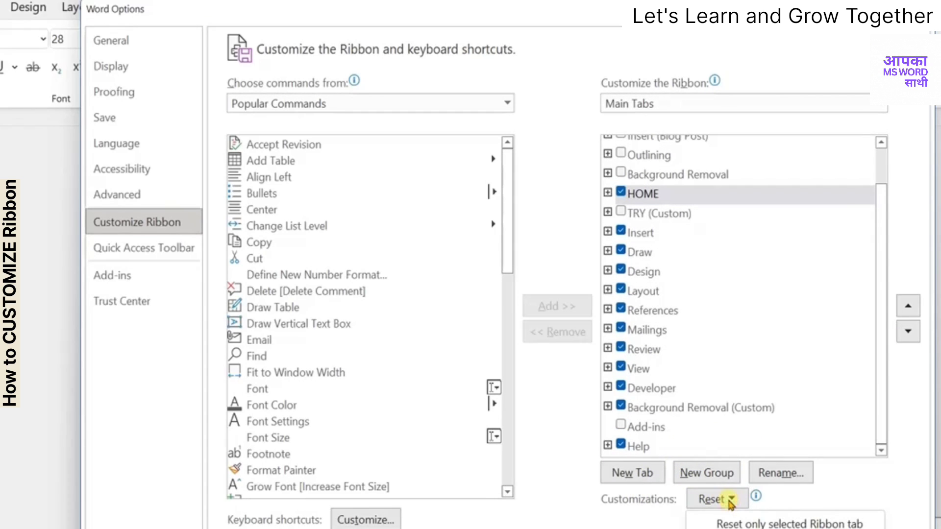
{"action": "left_click", "coordinate": [730, 500]}
{"action": "left_click", "coordinate": [764, 526]}
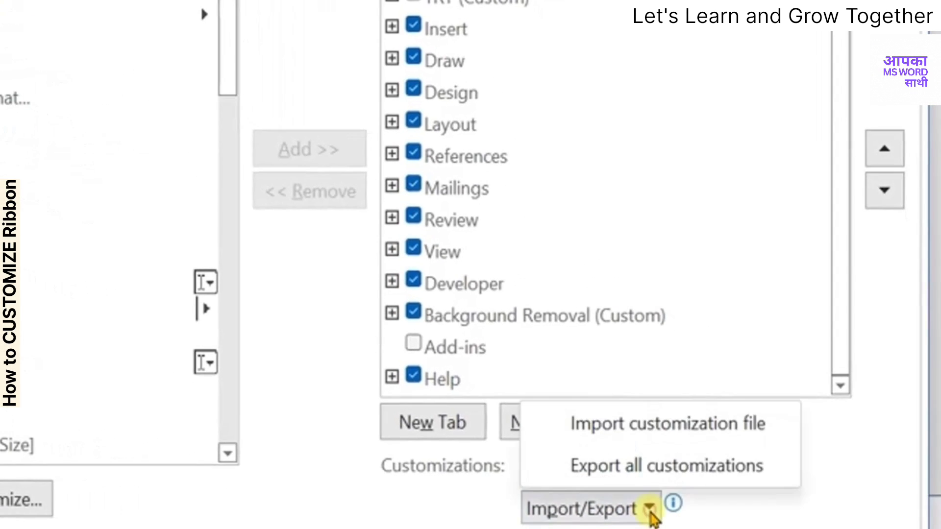
{"action": "left_click", "coordinate": [651, 511]}
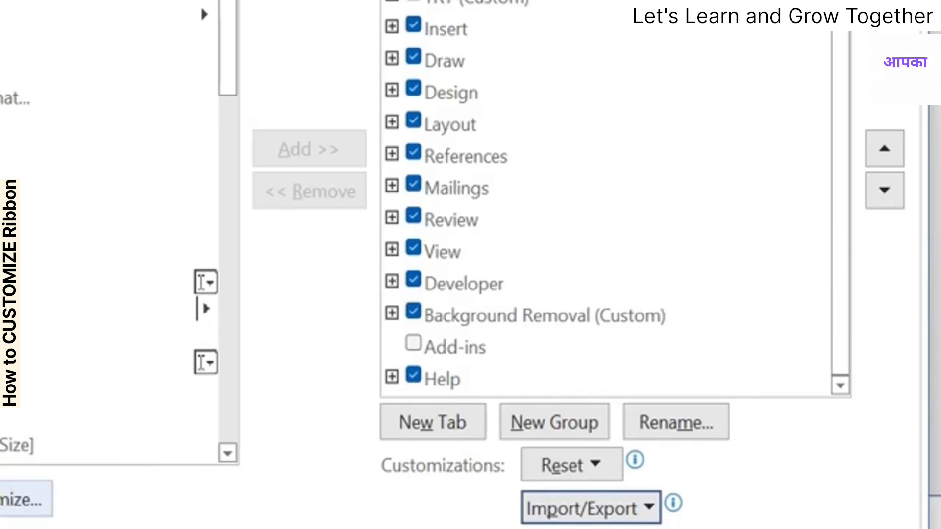
Step: Open Customize Keyboard and review Home Tab commands, checking BorderAll's assigned shortcuts
{"action": "left_click", "coordinate": [13, 507]}
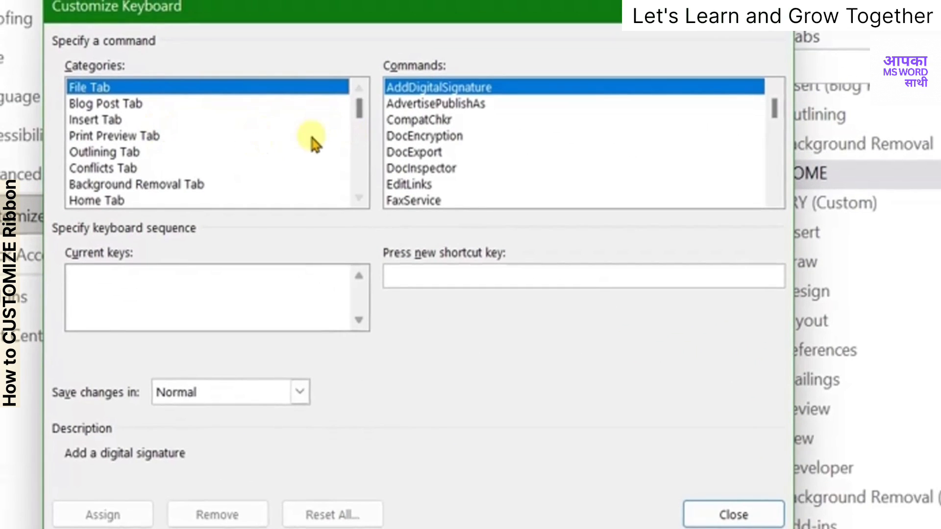
{"action": "left_click", "coordinate": [360, 88]}
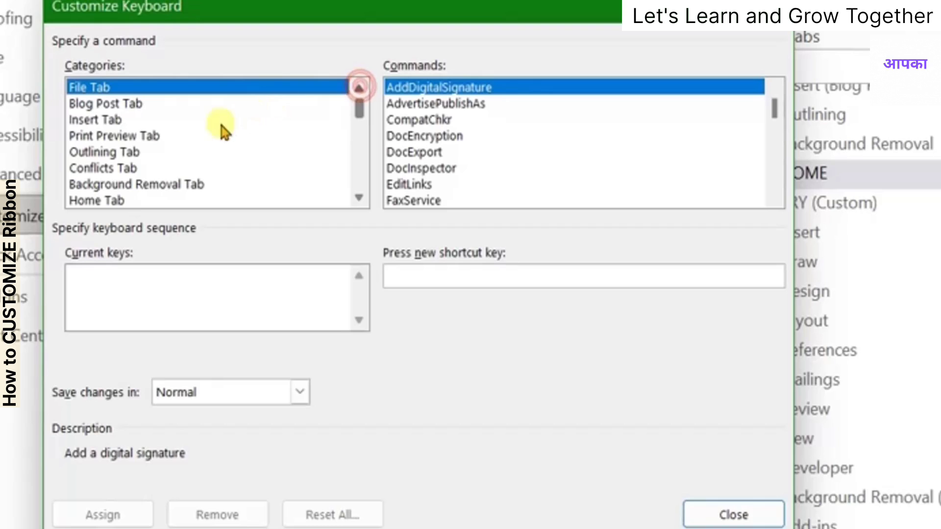
{"action": "left_click", "coordinate": [110, 198]}
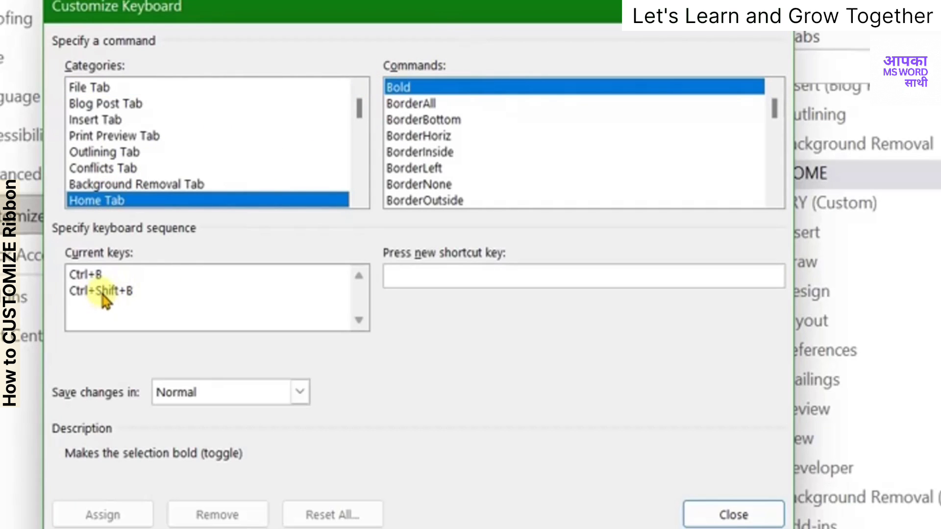
{"action": "left_click", "coordinate": [394, 104]}
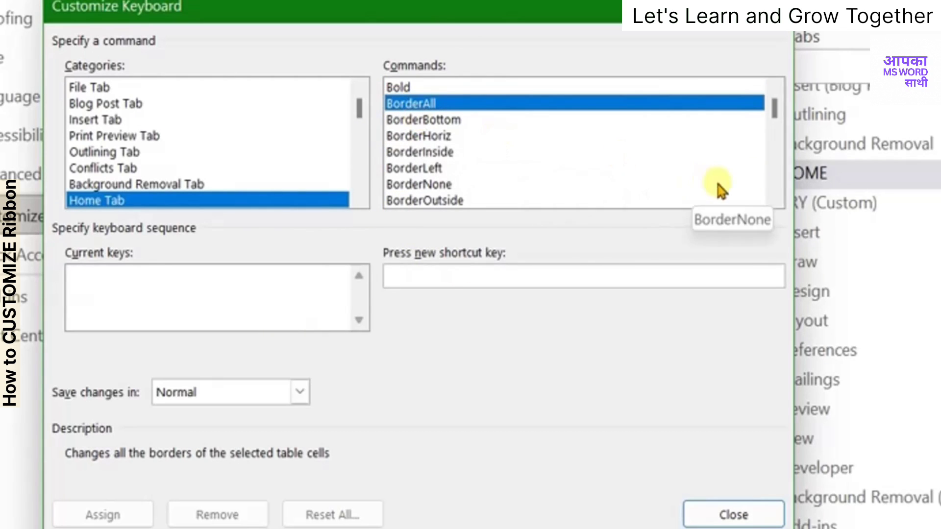
{"action": "left_click", "coordinate": [773, 183]}
{"action": "left_click", "coordinate": [773, 183]}
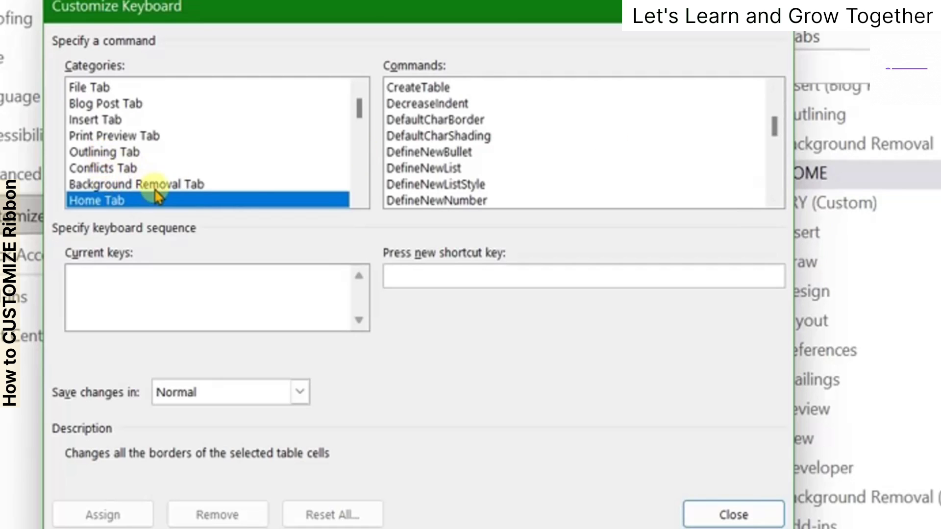
{"action": "key", "text": "Down"}
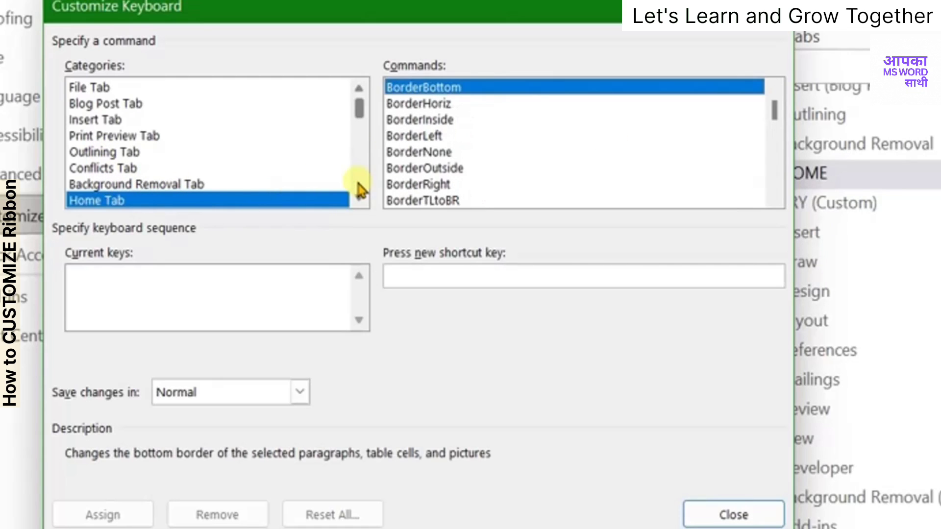
Step: Show the Insert Tab commands, scroll down and select InsertOnlinePicture
{"action": "left_click", "coordinate": [221, 201]}
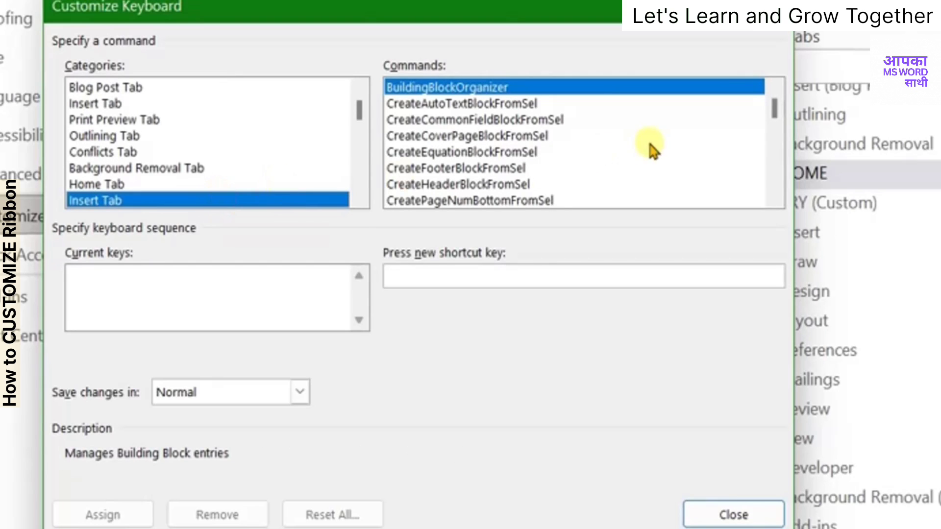
{"action": "left_click", "coordinate": [775, 198]}
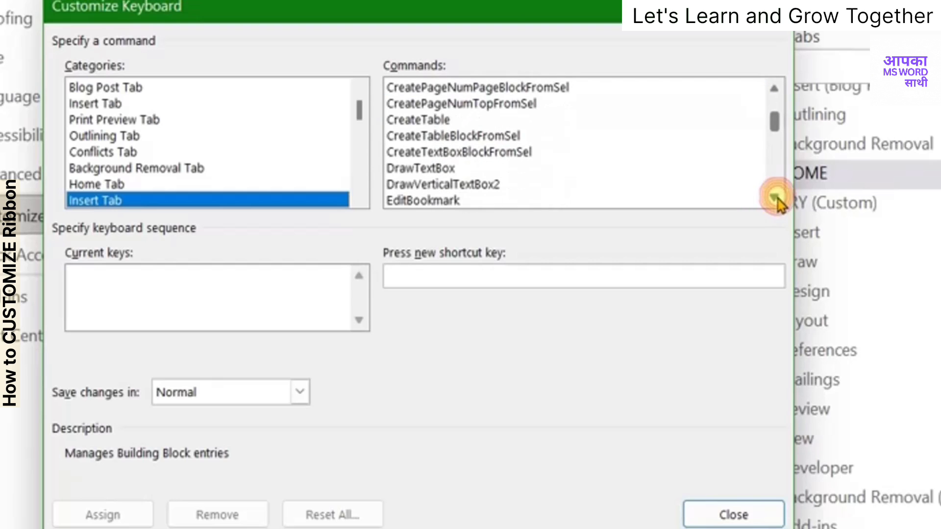
{"action": "left_click", "coordinate": [775, 197]}
{"action": "left_click", "coordinate": [774, 198]}
{"action": "left_click", "coordinate": [774, 198]}
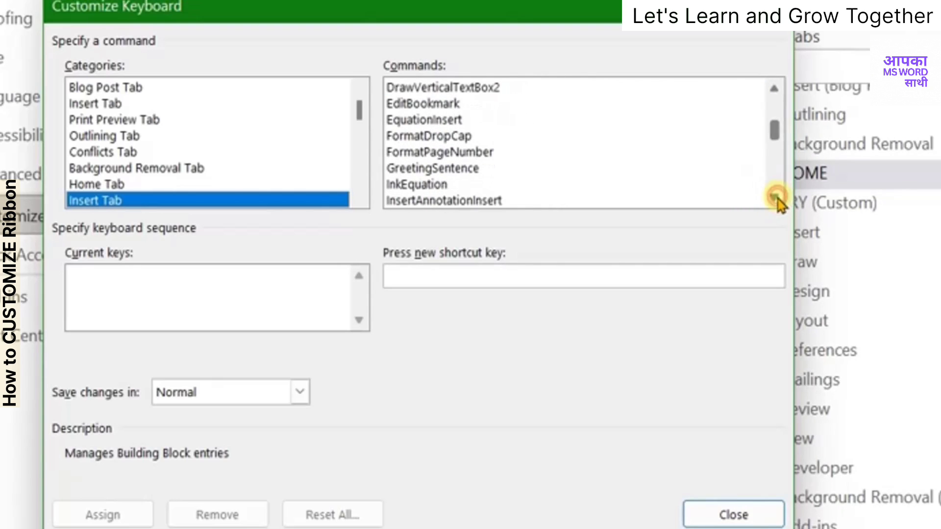
{"action": "left_click", "coordinate": [775, 197]}
{"action": "left_click", "coordinate": [774, 198]}
{"action": "left_click", "coordinate": [775, 197]}
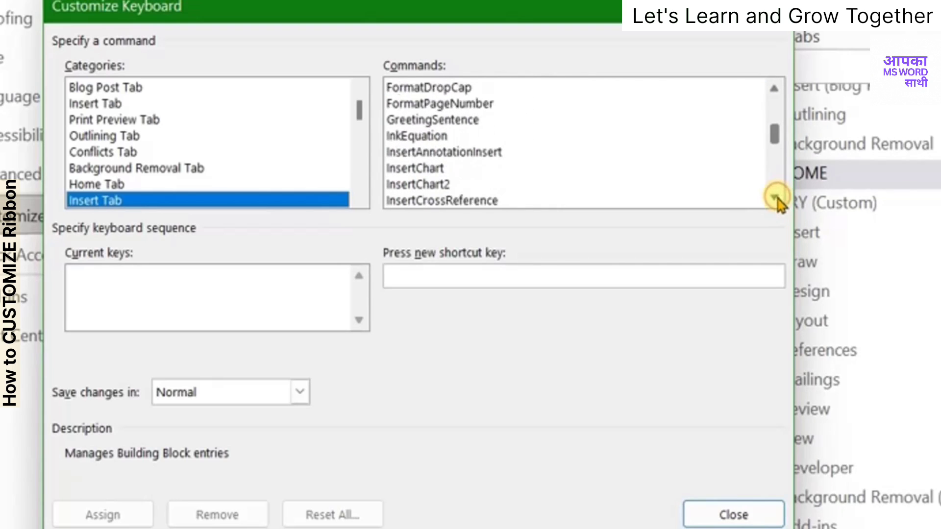
{"action": "left_click", "coordinate": [774, 197]}
{"action": "left_click", "coordinate": [774, 198]}
{"action": "left_click", "coordinate": [774, 197]}
{"action": "left_click", "coordinate": [774, 197]}
{"action": "left_click", "coordinate": [774, 197]}
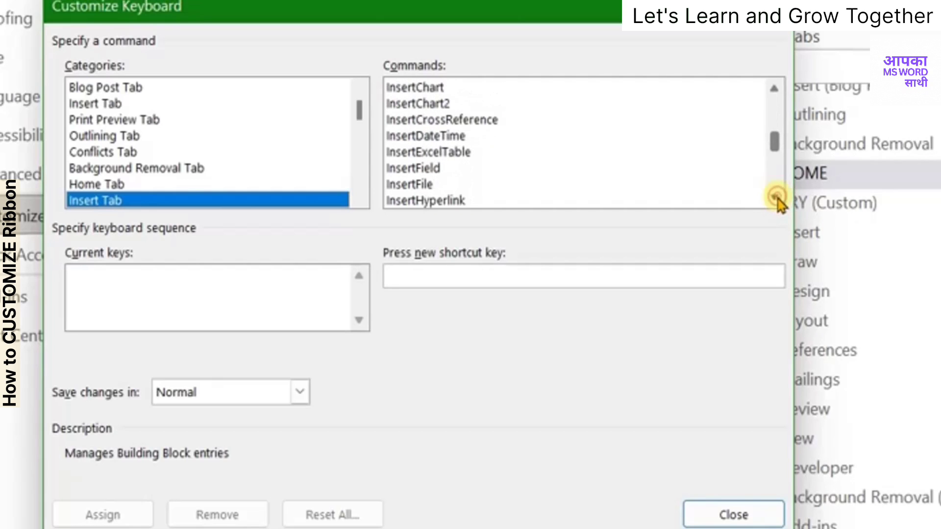
{"action": "left_click", "coordinate": [775, 198]}
{"action": "left_click", "coordinate": [774, 198]}
{"action": "left_click", "coordinate": [775, 198]}
{"action": "left_click", "coordinate": [774, 198]}
{"action": "left_click", "coordinate": [775, 198]}
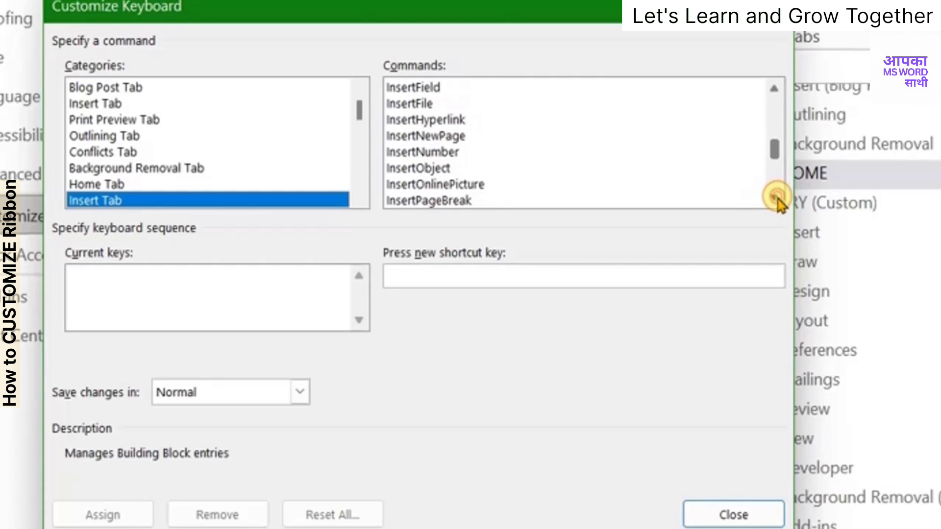
{"action": "left_click", "coordinate": [775, 198]}
{"action": "left_click", "coordinate": [464, 172]}
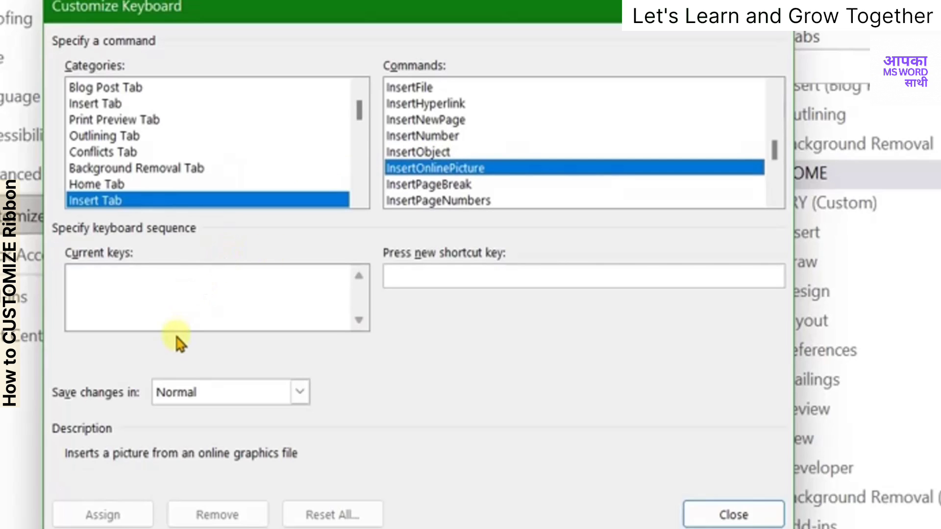
Step: Assign Alt+O as the new shortcut key for InsertOnlinePicture
{"action": "left_click", "coordinate": [416, 275]}
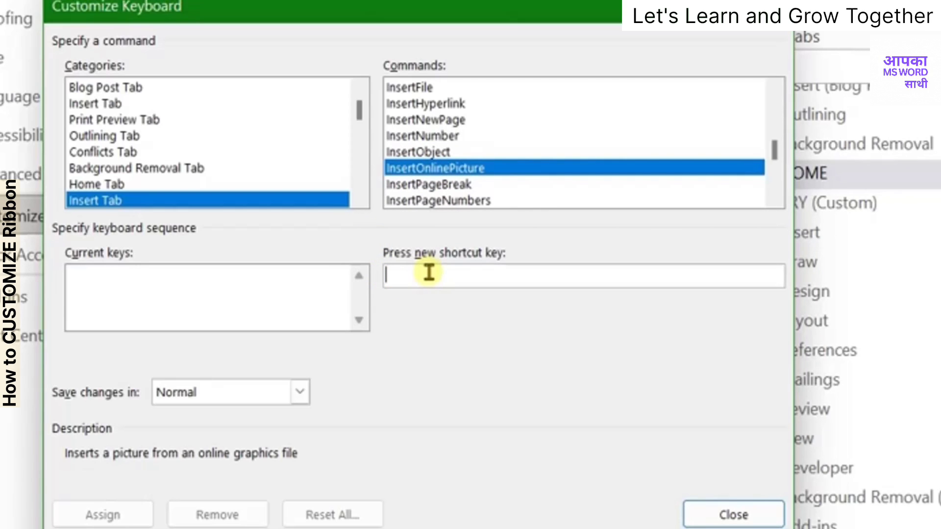
{"action": "key", "text": "alt+o"}
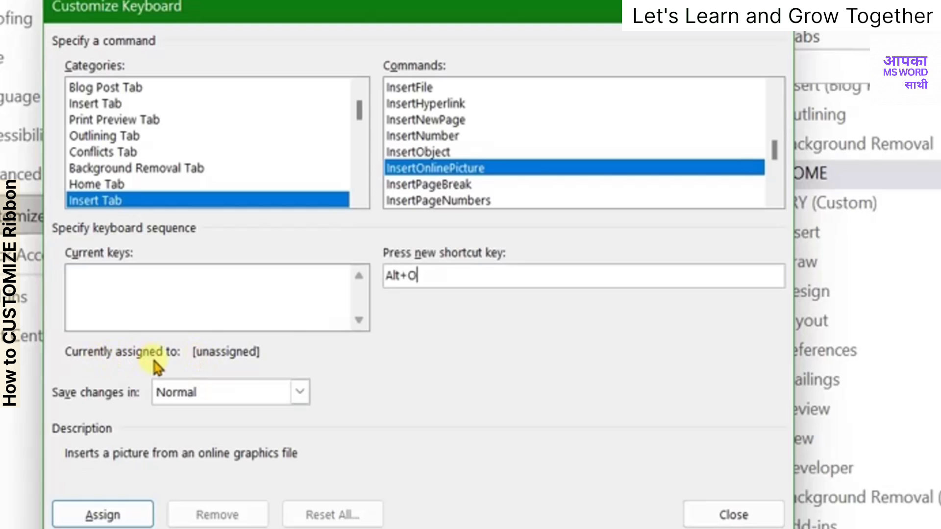
{"action": "left_click", "coordinate": [128, 510]}
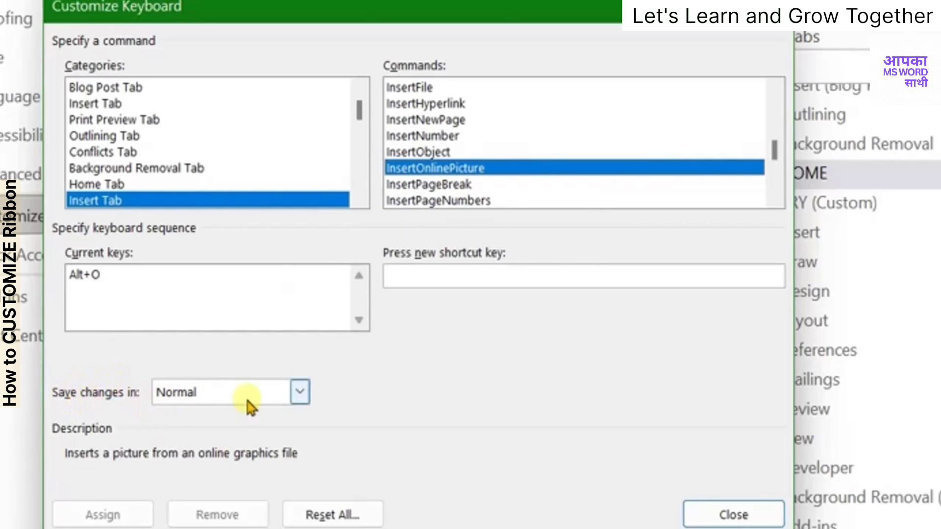
Step: Set Save changes in to 'आपका MS-WORD साथी' after briefly trying Normal
{"action": "left_click", "coordinate": [299, 392]}
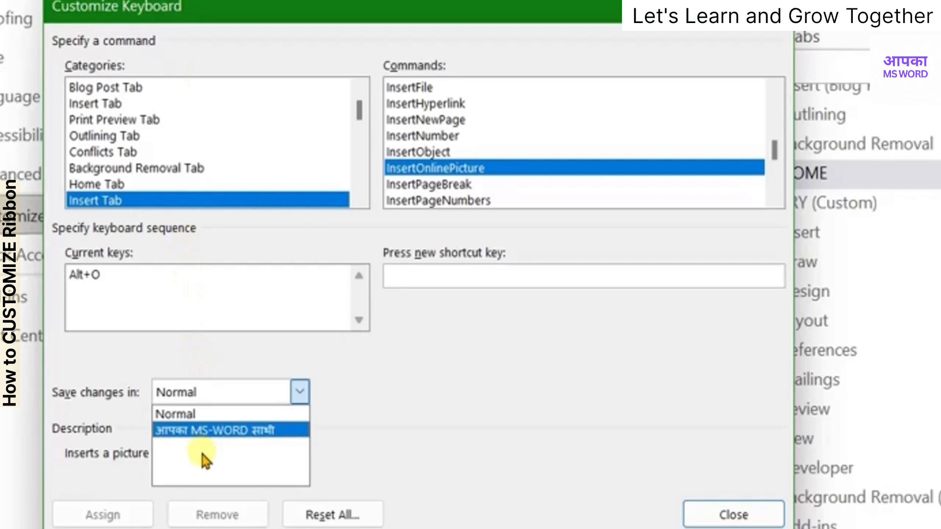
{"action": "left_click", "coordinate": [207, 432]}
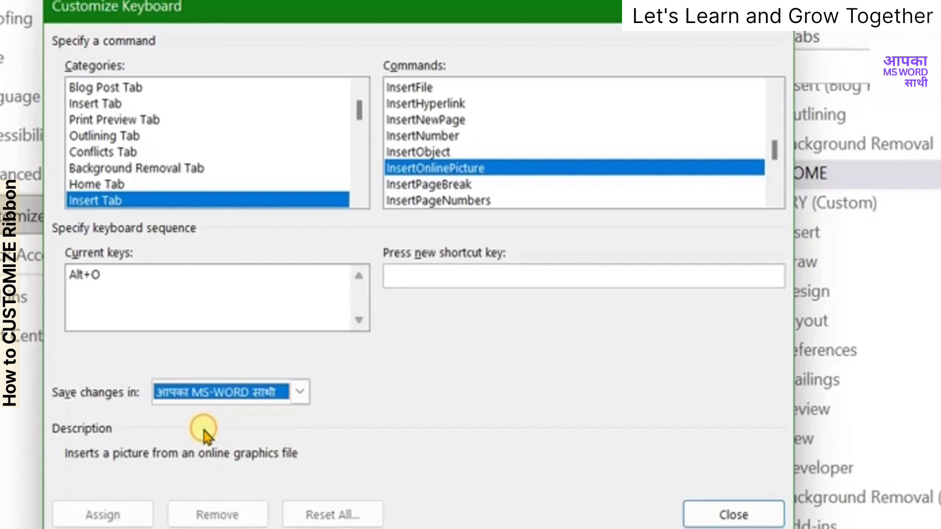
{"action": "left_click", "coordinate": [300, 395]}
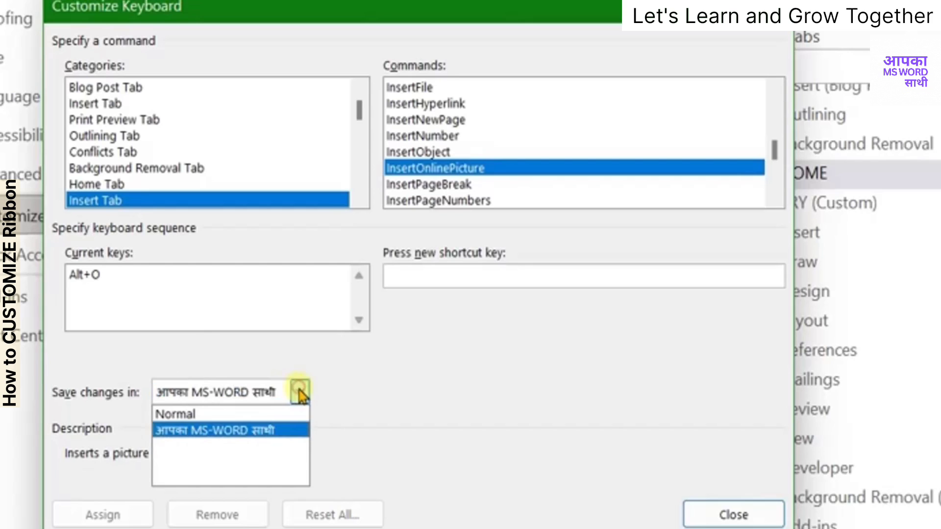
{"action": "left_click", "coordinate": [219, 415]}
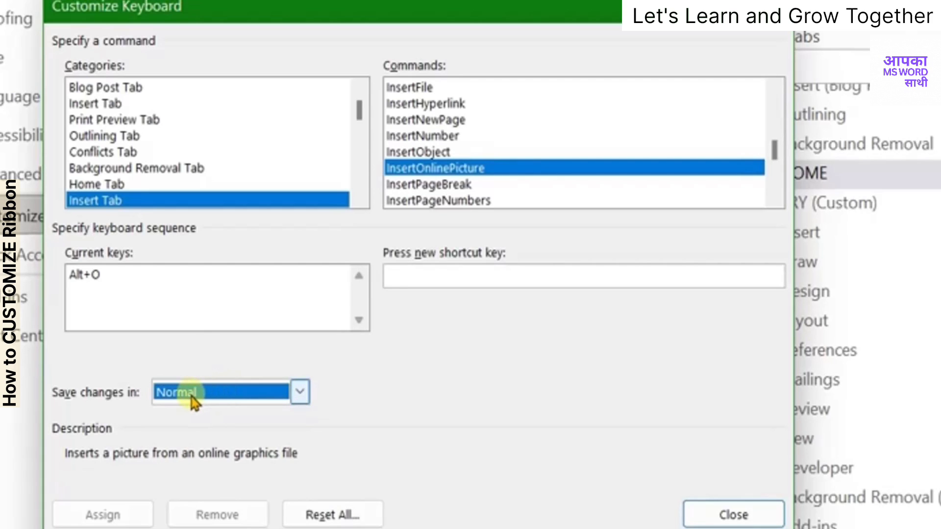
{"action": "left_click", "coordinate": [300, 392]}
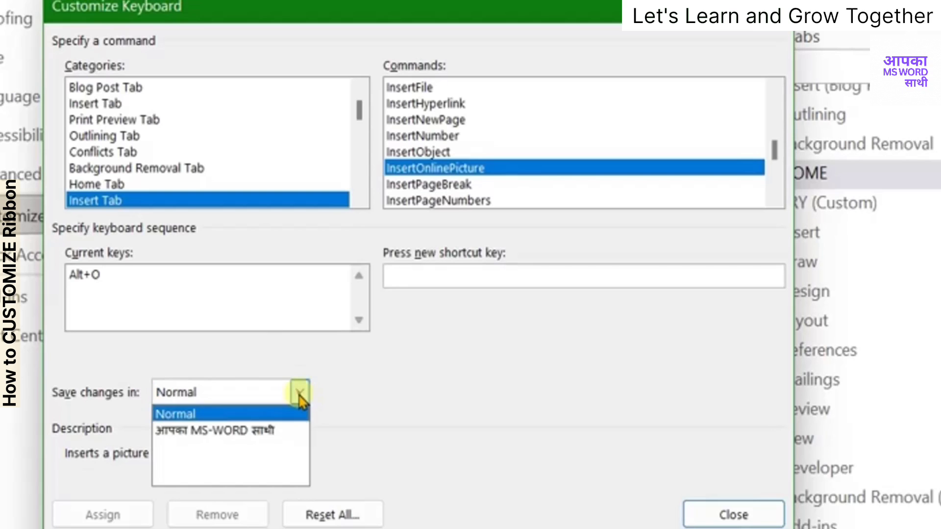
{"action": "left_click", "coordinate": [268, 430]}
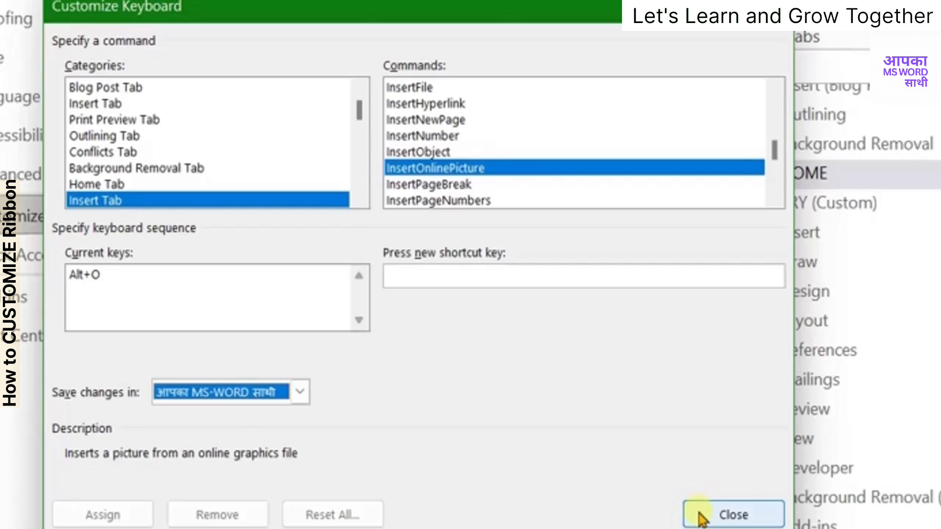
Step: Close Customize Keyboard and open Online Pictures to test the new shortcut
{"action": "left_click", "coordinate": [715, 512]}
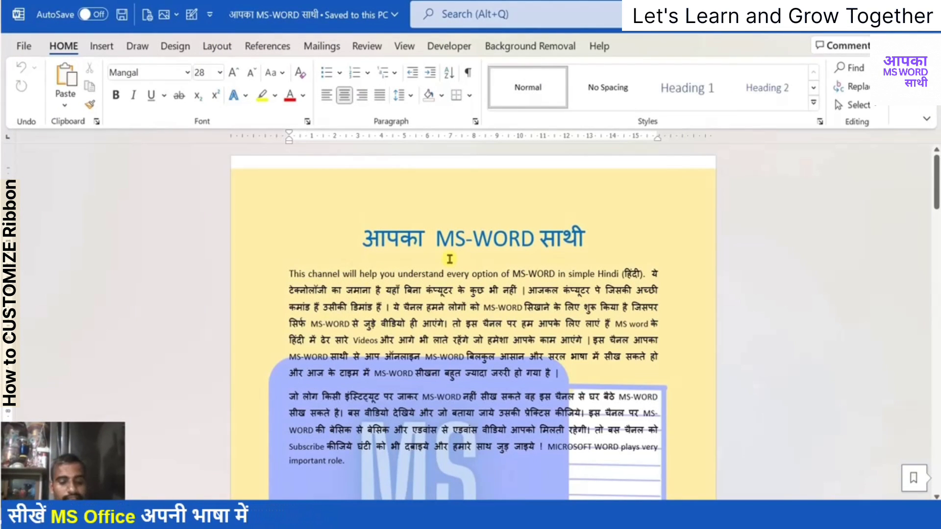
{"action": "key", "text": "alt+n"}
{"action": "key", "text": "p"}
{"action": "key", "text": "o"}
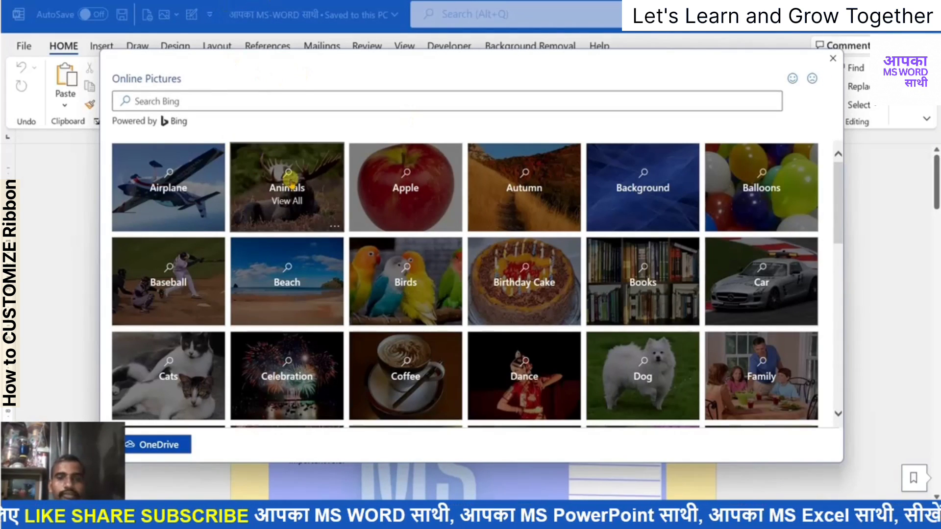
Step: Close the Online Pictures and Insert Picture windows
{"action": "left_click", "coordinate": [833, 58]}
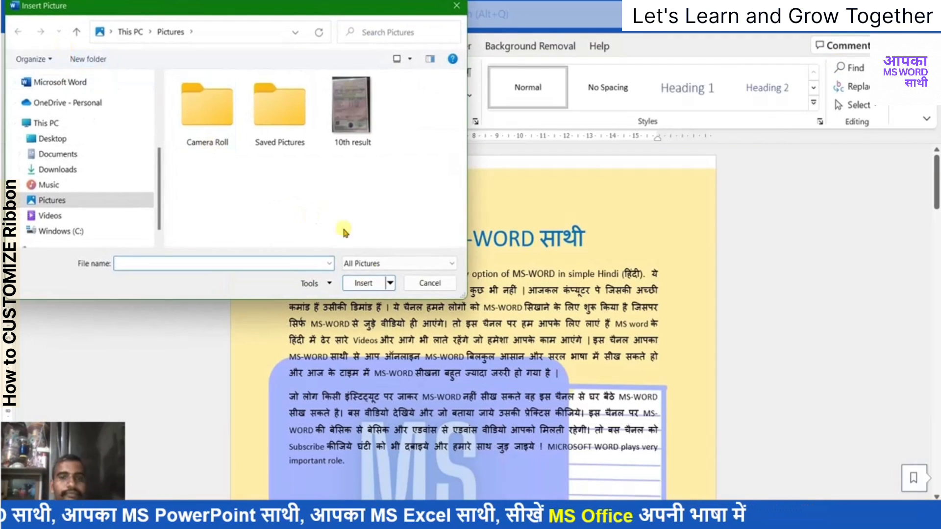
{"action": "left_click", "coordinate": [417, 280]}
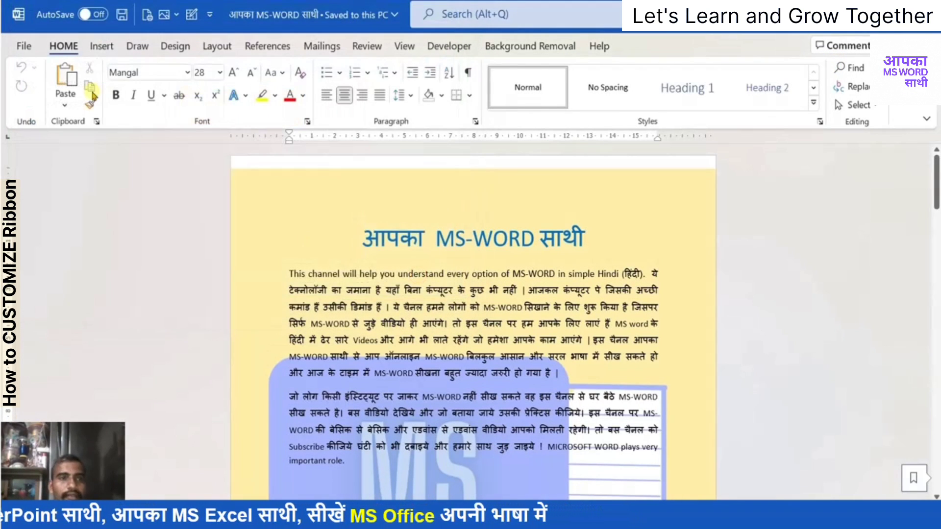
{"action": "right_click", "coordinate": [59, 49]}
Step: Go through File, Word Options and Customize Ribbon to reach Customize Keyboard
{"action": "left_click", "coordinate": [27, 47]}
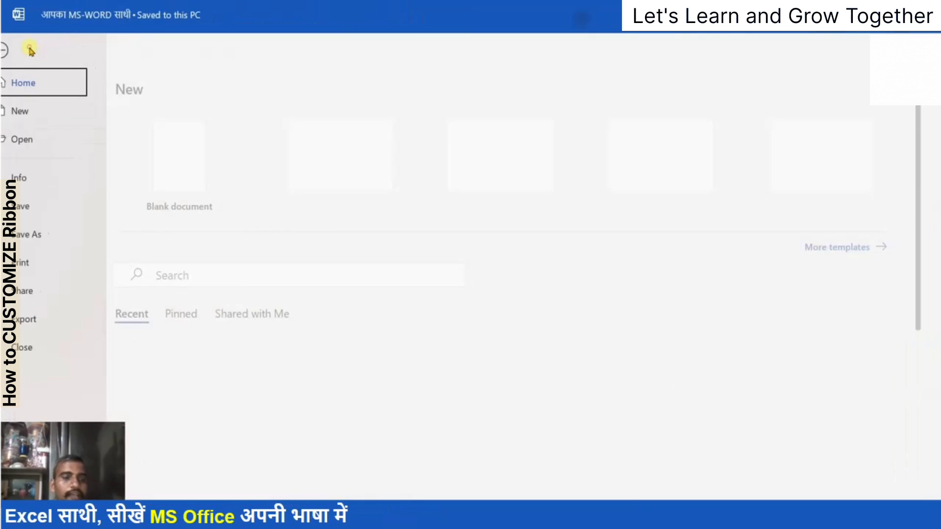
{"action": "left_click", "coordinate": [39, 461]}
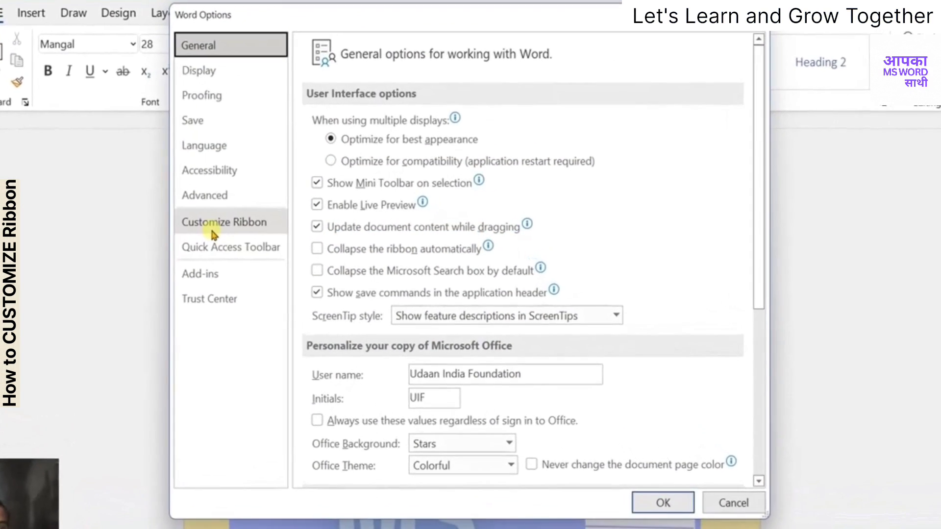
{"action": "left_click", "coordinate": [253, 224]}
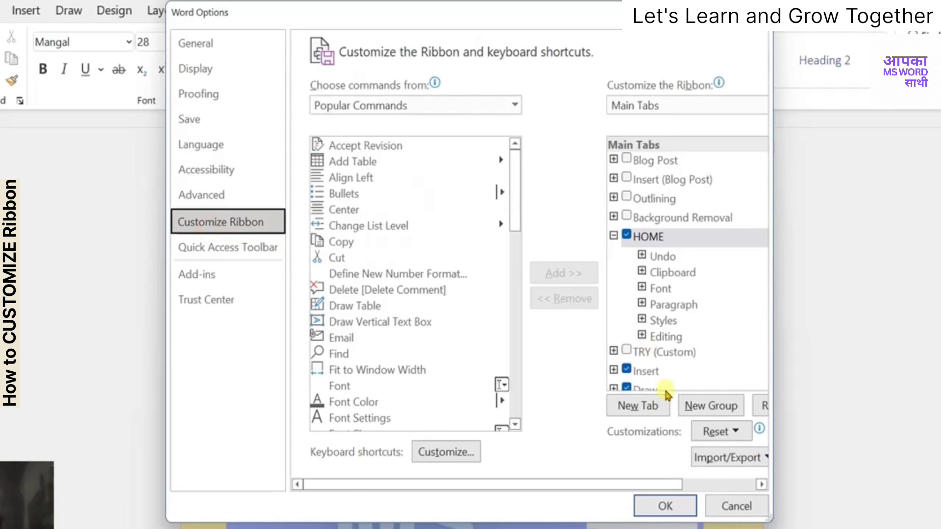
{"action": "left_click", "coordinate": [444, 450]}
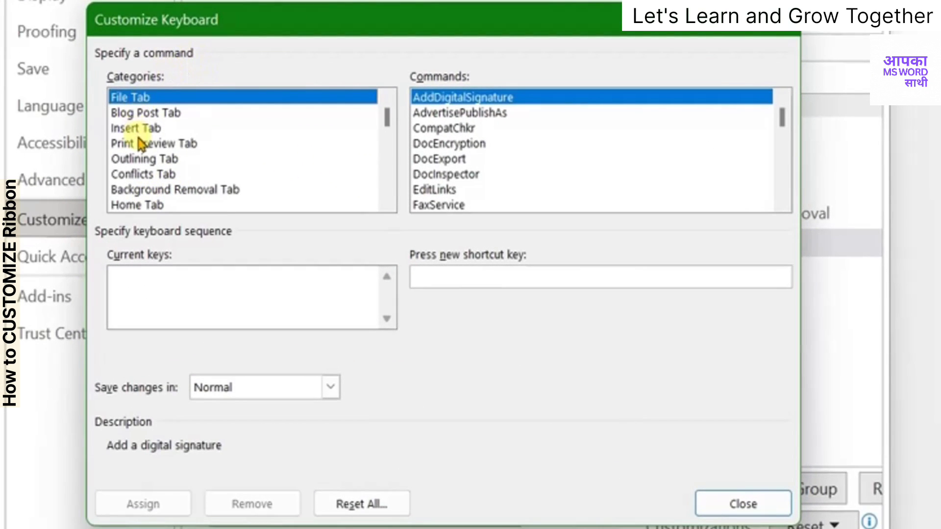
Step: Browse Insert Tab, then Home Tab commands, checking BorderBottom and BulletsGallery shortcuts
{"action": "left_click", "coordinate": [162, 128]}
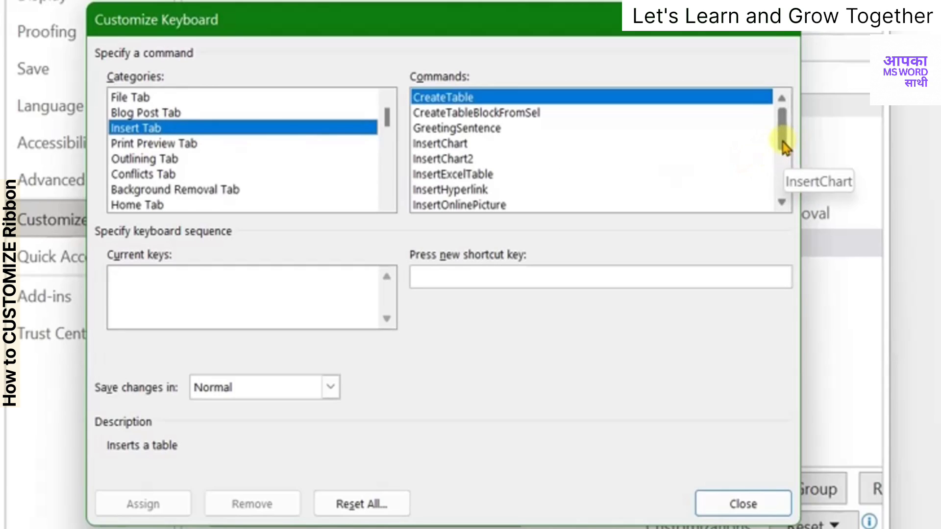
{"action": "left_click_drag", "start_coordinate": [782, 139], "coordinate": [789, 195]}
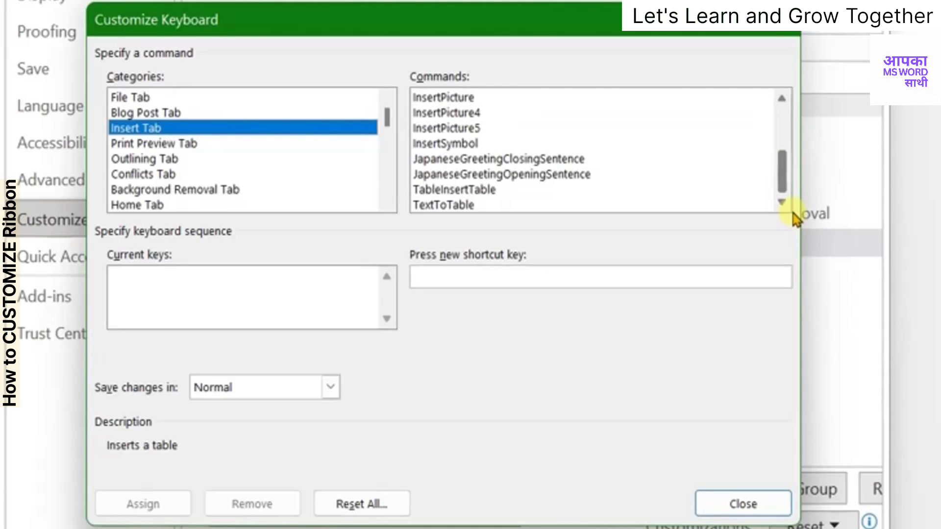
{"action": "scroll", "coordinate": [767, 98], "scroll_direction": "up", "scroll_amount": 3}
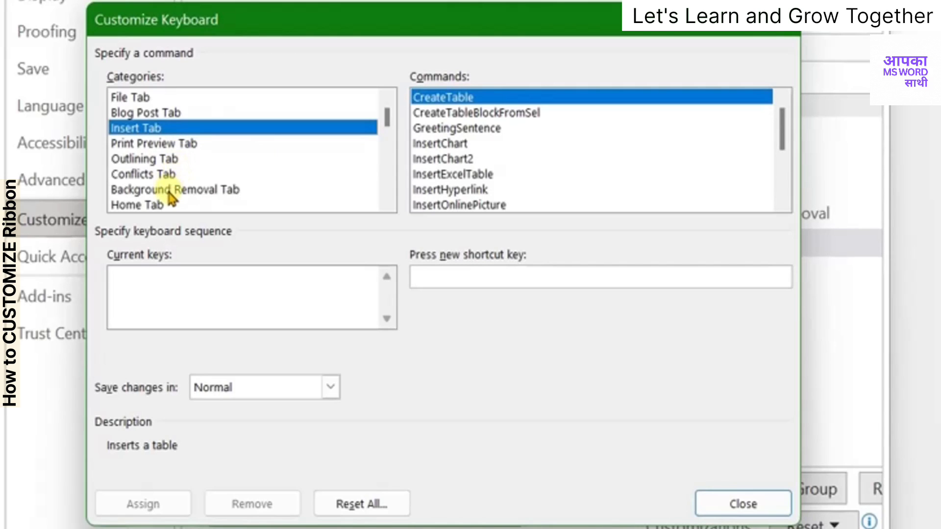
{"action": "left_click", "coordinate": [161, 207]}
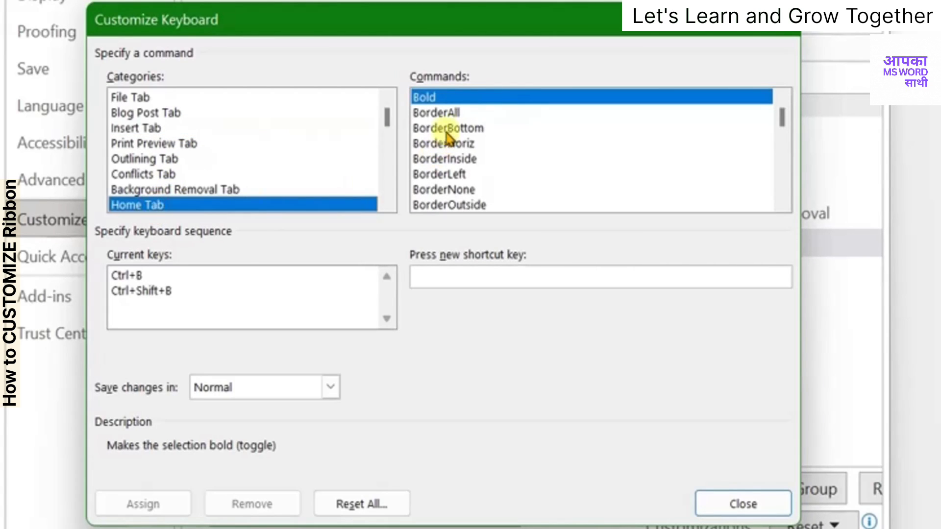
{"action": "left_click", "coordinate": [447, 113]}
{"action": "left_click", "coordinate": [447, 128]}
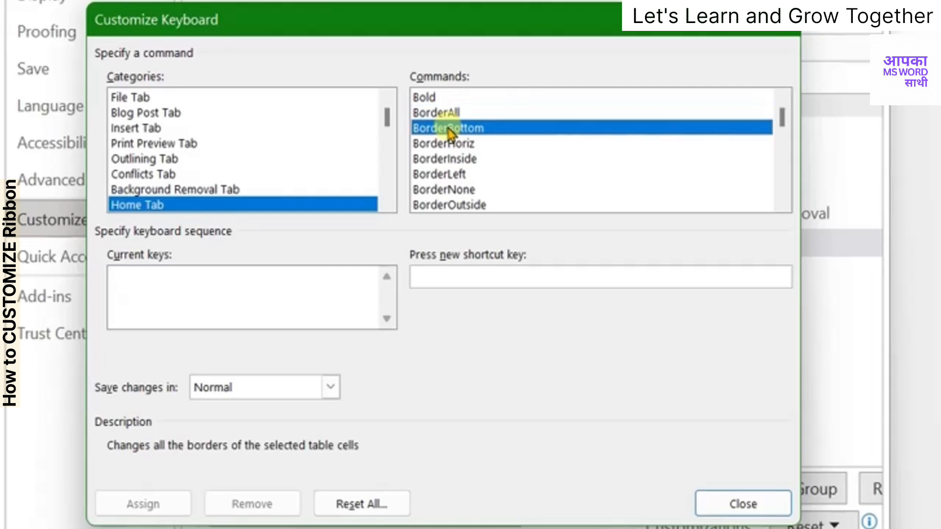
{"action": "left_click", "coordinate": [777, 174]}
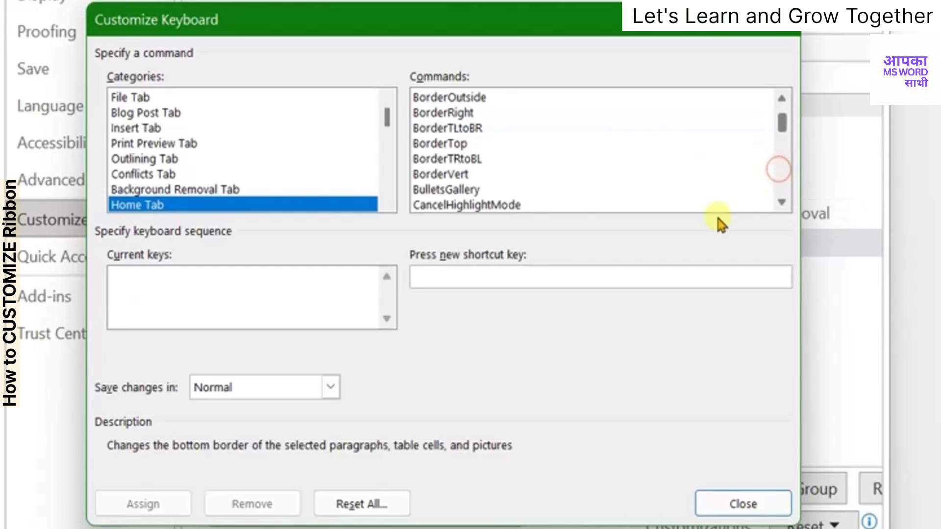
{"action": "left_click", "coordinate": [479, 190]}
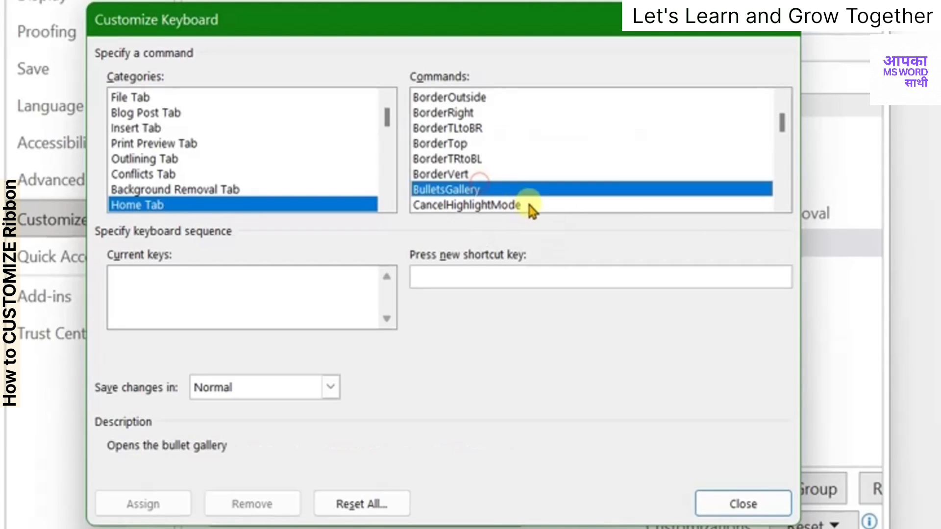
Step: Scroll the Home Tab commands, check Subscript, and select Strikethrough
{"action": "left_click", "coordinate": [782, 192]}
{"action": "left_click", "coordinate": [782, 192]}
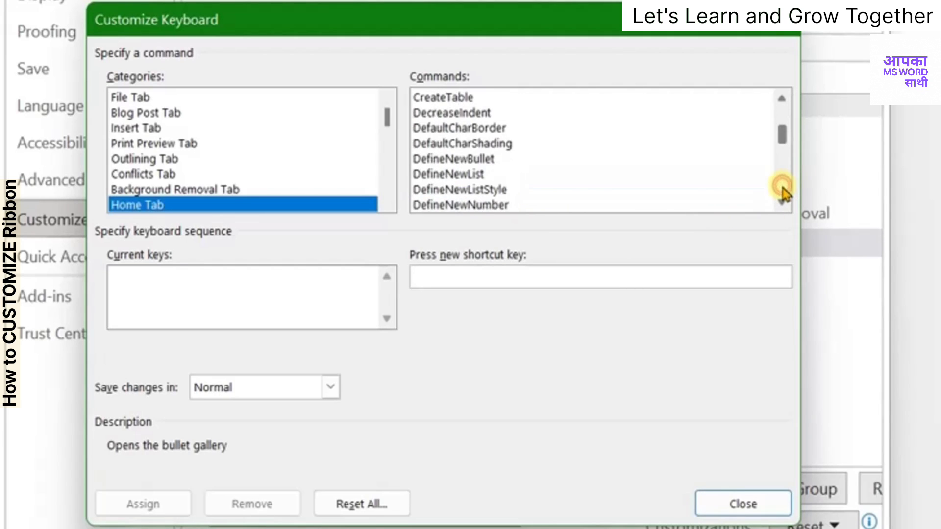
{"action": "left_click", "coordinate": [781, 193]}
{"action": "left_click", "coordinate": [782, 190]}
{"action": "left_click", "coordinate": [782, 190]}
{"action": "left_click", "coordinate": [782, 190]}
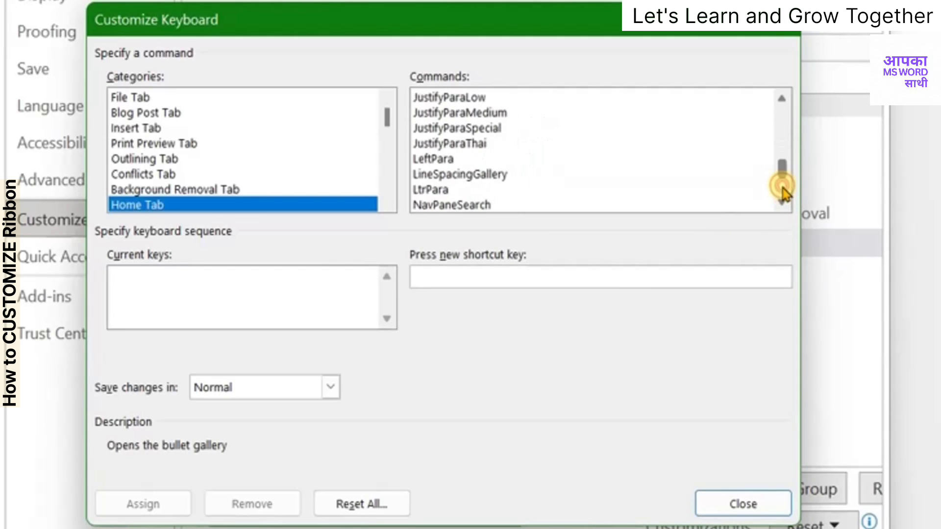
{"action": "left_click", "coordinate": [782, 190]}
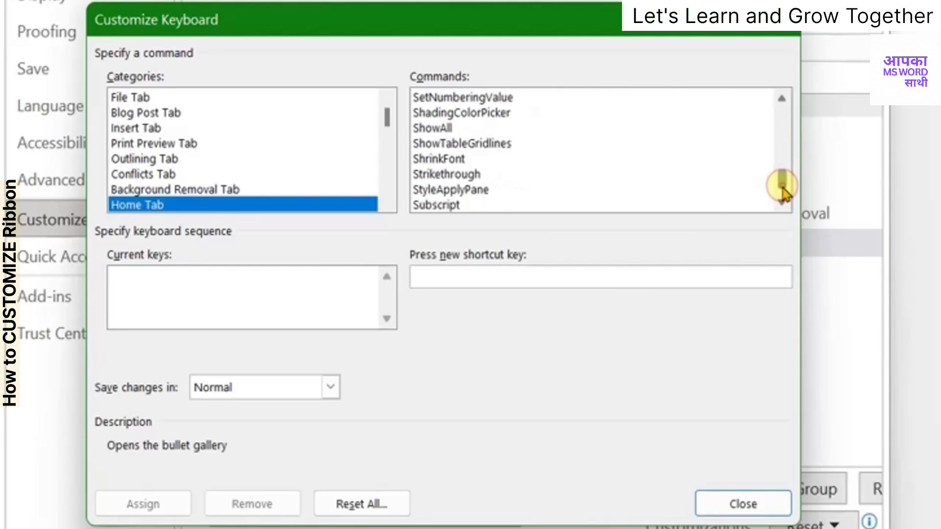
{"action": "left_click", "coordinate": [470, 205]}
{"action": "left_click", "coordinate": [460, 175]}
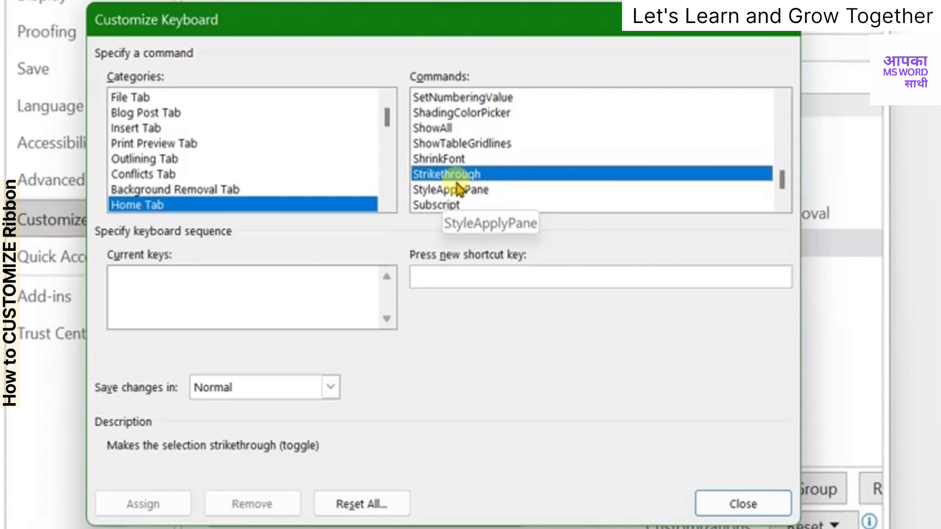
Step: Assign Alt+S to Strikethrough, then close Customize Keyboard and Word Options
{"action": "left_click", "coordinate": [424, 281]}
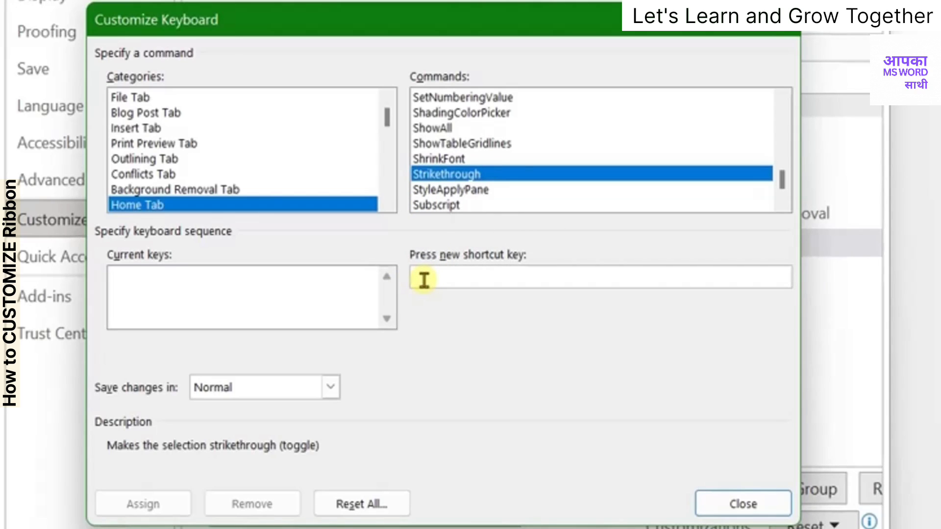
{"action": "key", "text": "alt+s"}
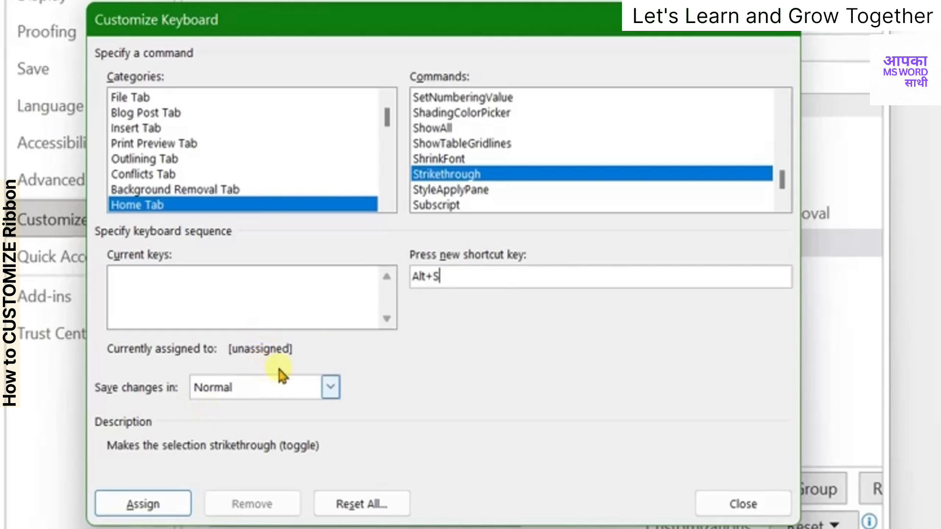
{"action": "left_click", "coordinate": [164, 505]}
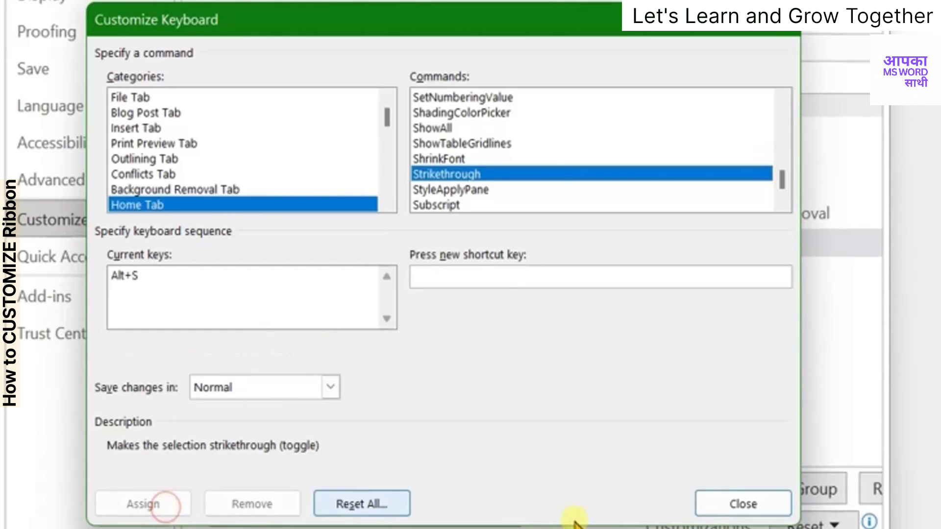
{"action": "left_click", "coordinate": [729, 508]}
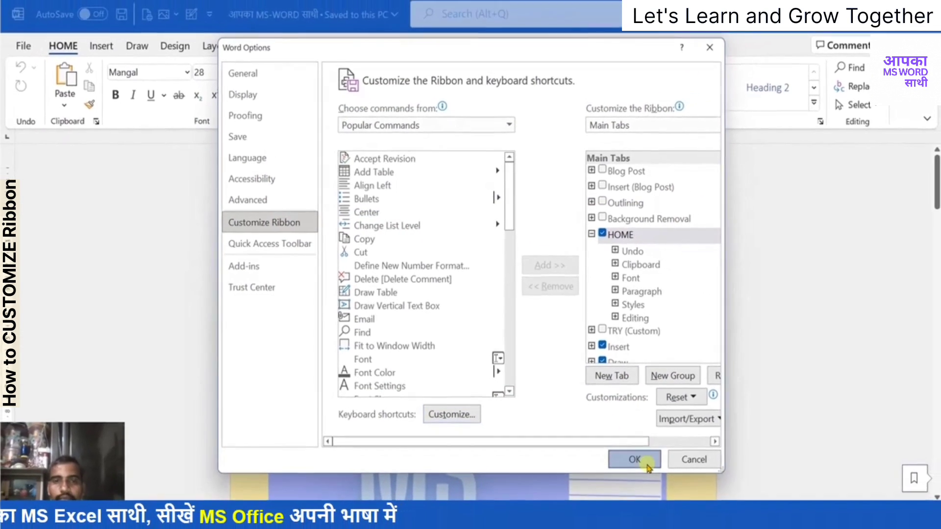
{"action": "left_click", "coordinate": [646, 463]}
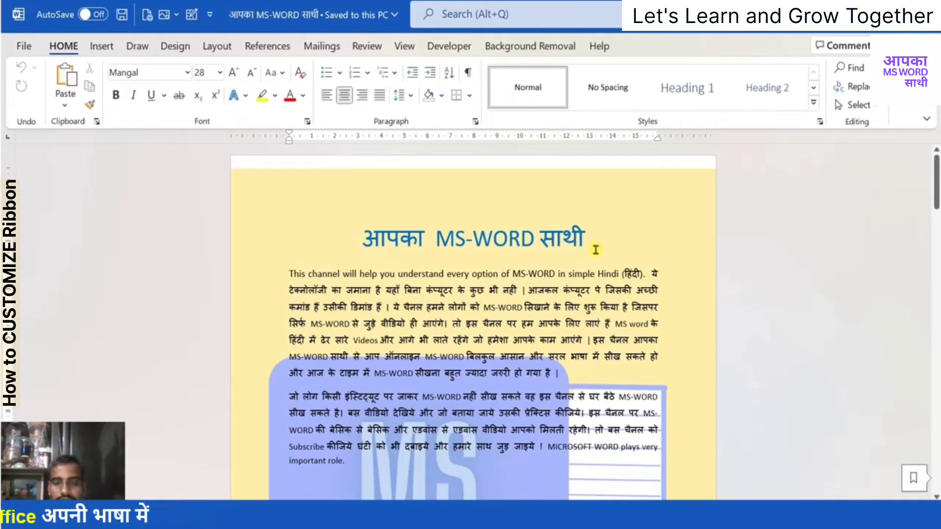
Step: Insert an empty line after the title and apply strikethrough to 'आपका MS-WORD साथी'
{"action": "left_click", "coordinate": [596, 250]}
{"action": "key", "text": "Return"}
{"action": "key", "text": "ctrl+shift+x"}
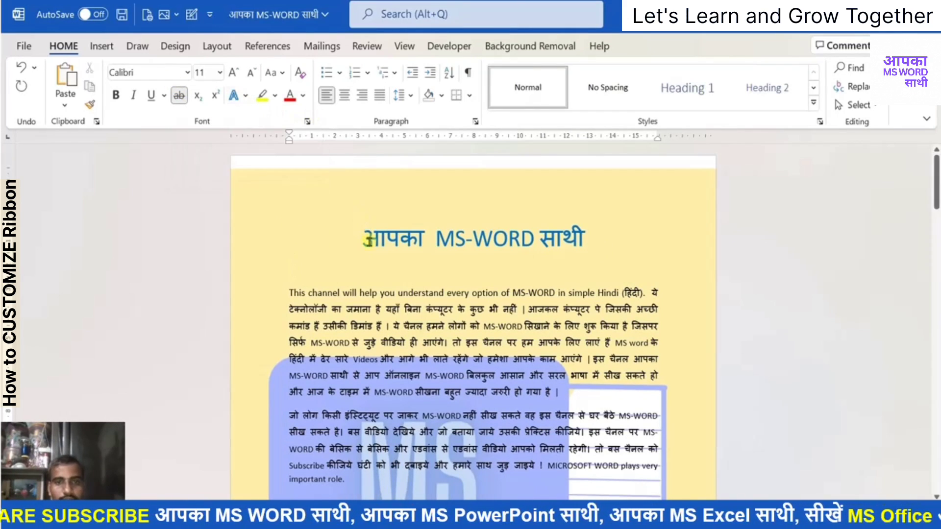
{"action": "left_click_drag", "start_coordinate": [363, 239], "coordinate": [577, 230]}
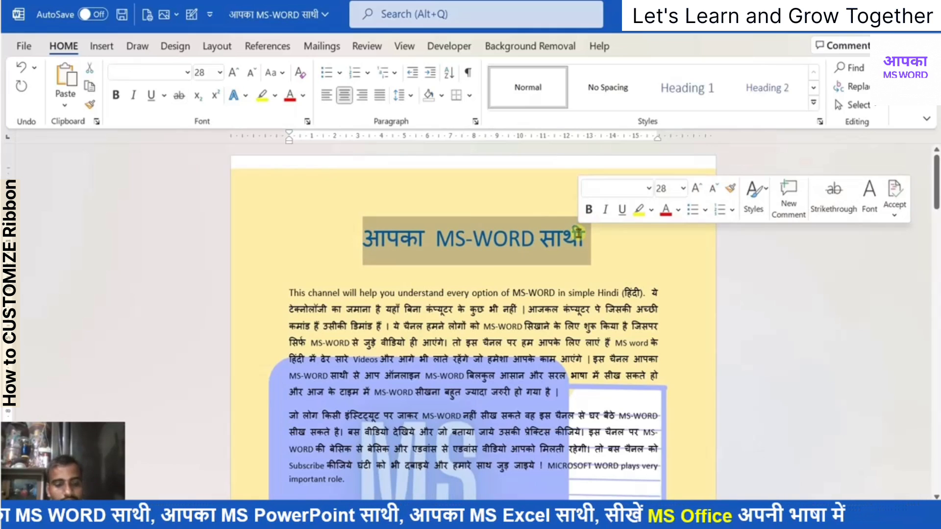
{"action": "key", "text": "ctrl+shift+x"}
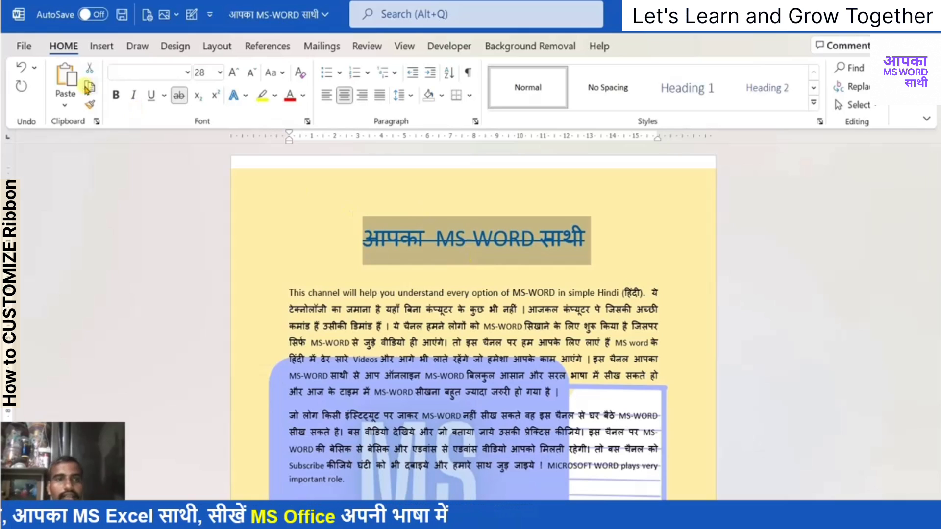
Step: Use Reset All in Customize Keyboard to clear custom key assignments, then close Word Options
{"action": "right_click", "coordinate": [177, 97]}
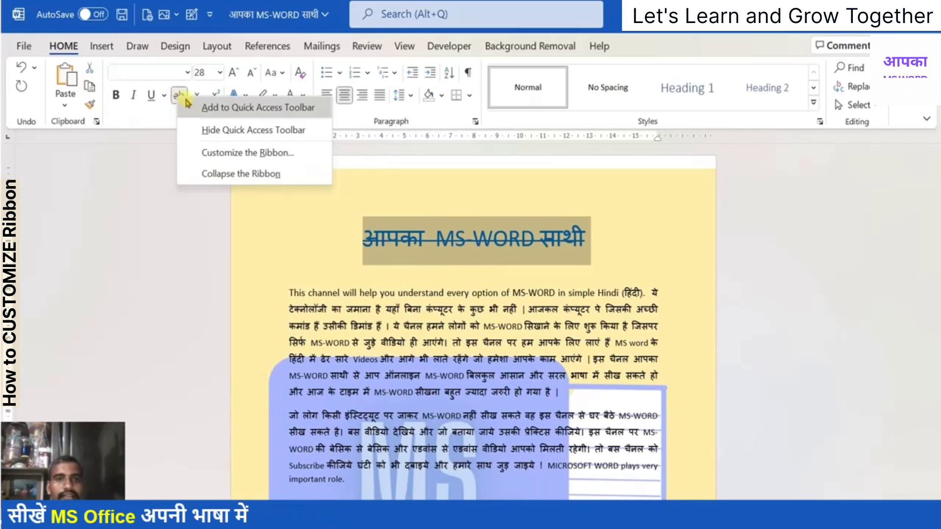
{"action": "left_click", "coordinate": [217, 154]}
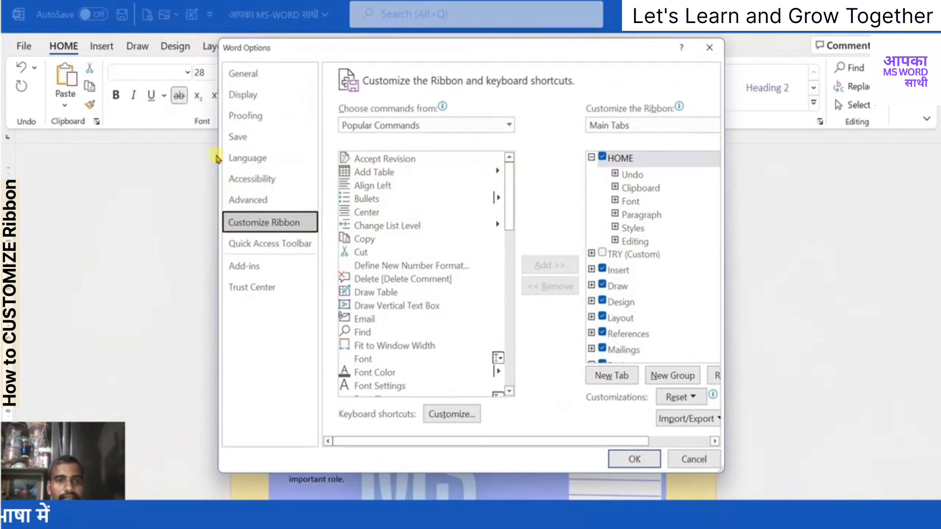
{"action": "left_click", "coordinate": [465, 417]}
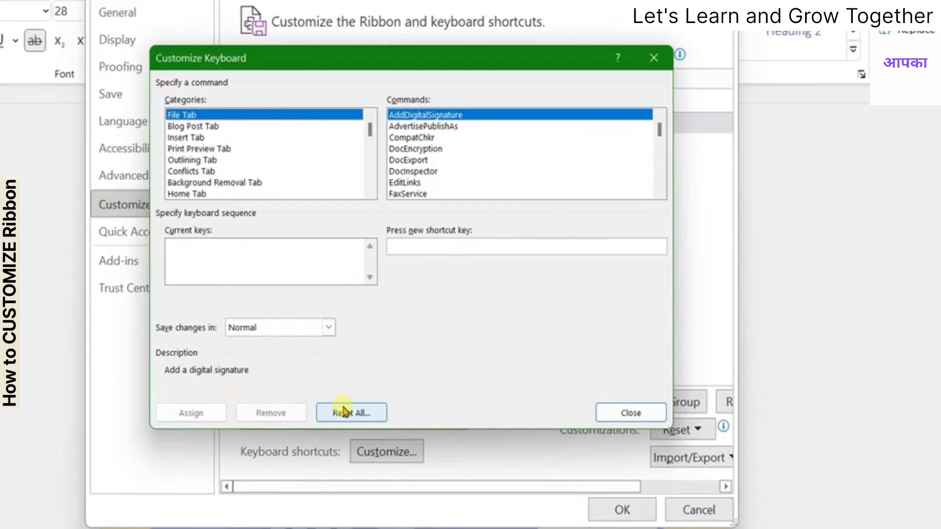
{"action": "left_click", "coordinate": [350, 410]}
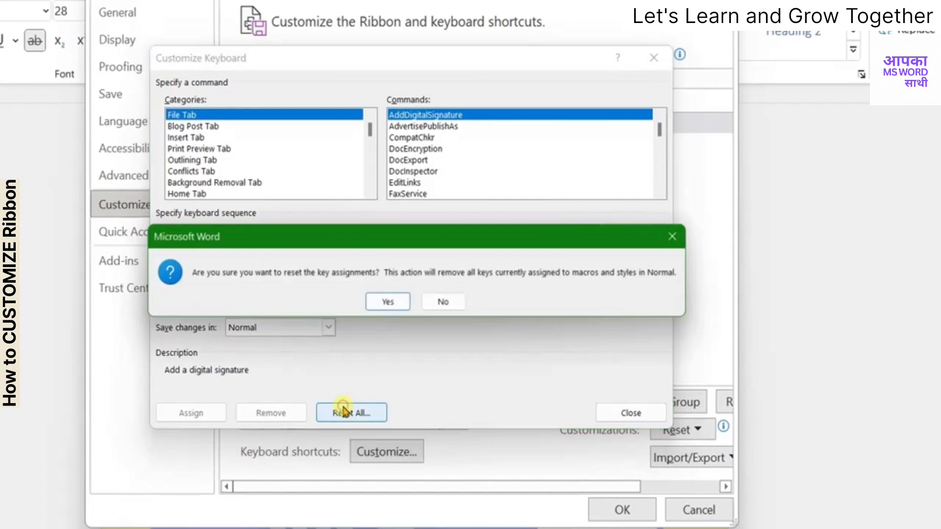
{"action": "left_click", "coordinate": [398, 305]}
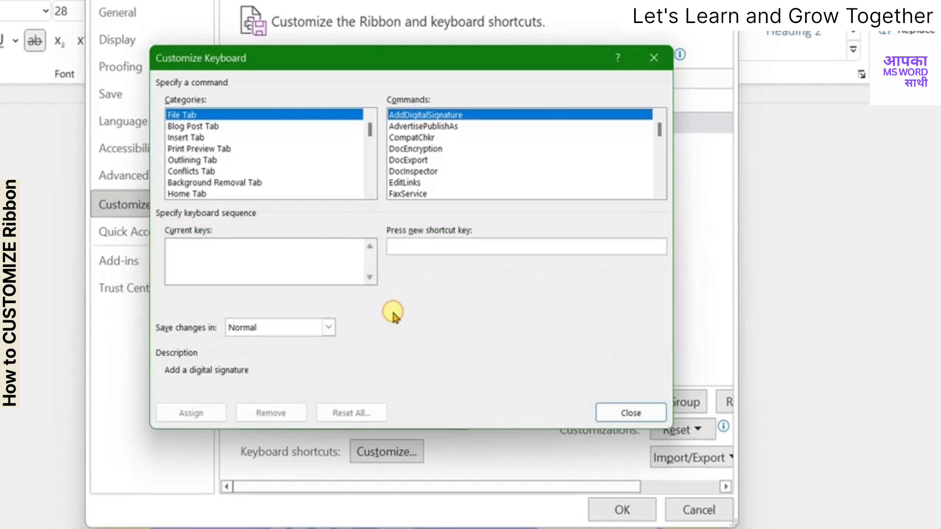
{"action": "left_click", "coordinate": [624, 422]}
{"action": "left_click", "coordinate": [624, 507]}
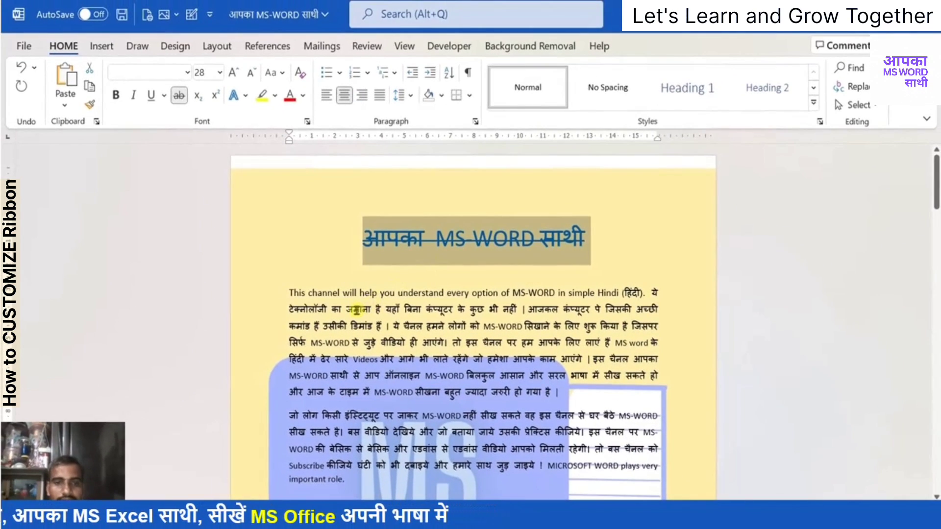
Step: Select 'जमाना' and confirm Alt+S now shows ribbon key hints instead of striking through
{"action": "double_click", "coordinate": [356, 309]}
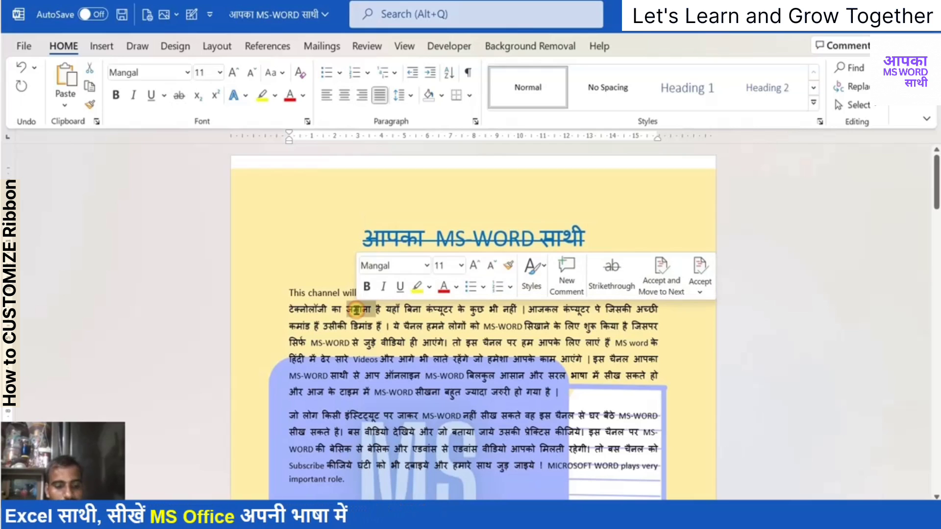
{"action": "key", "text": "alt+s"}
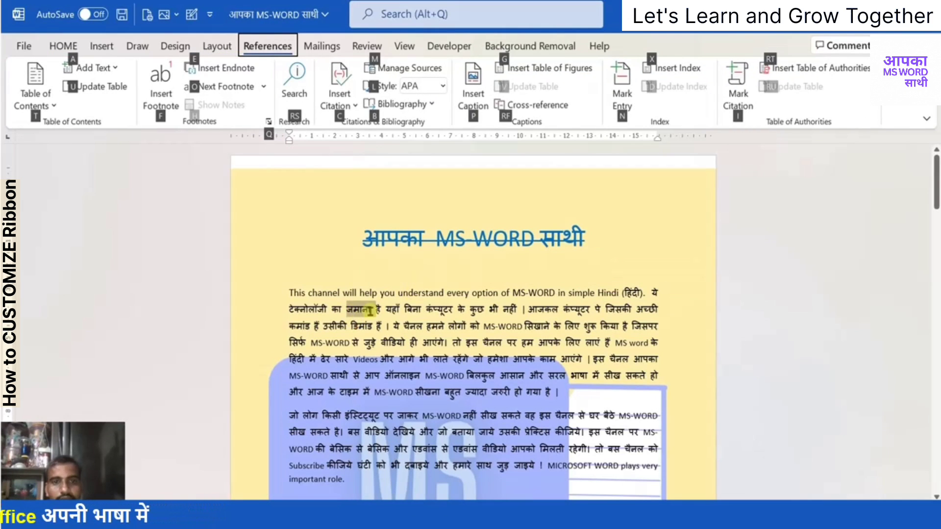
{"action": "key", "text": "Escape"}
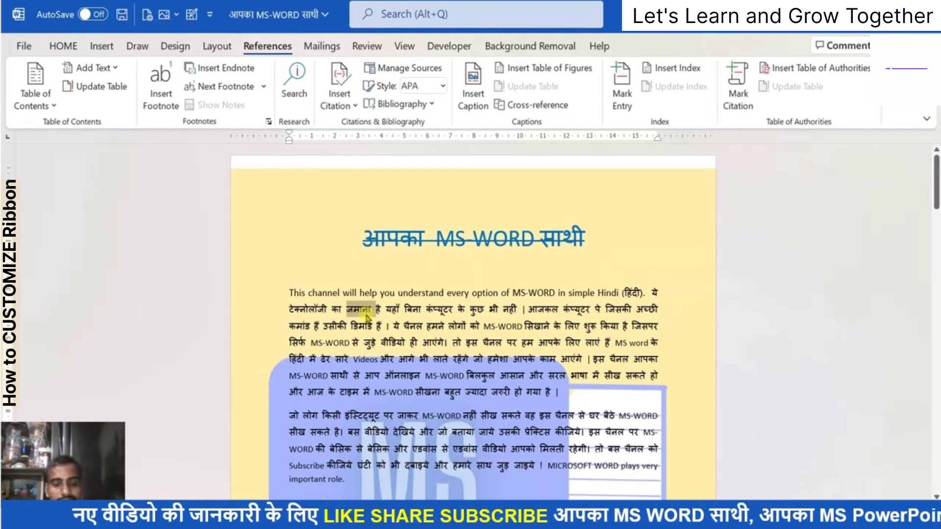
{"action": "key", "text": "alt+o"}
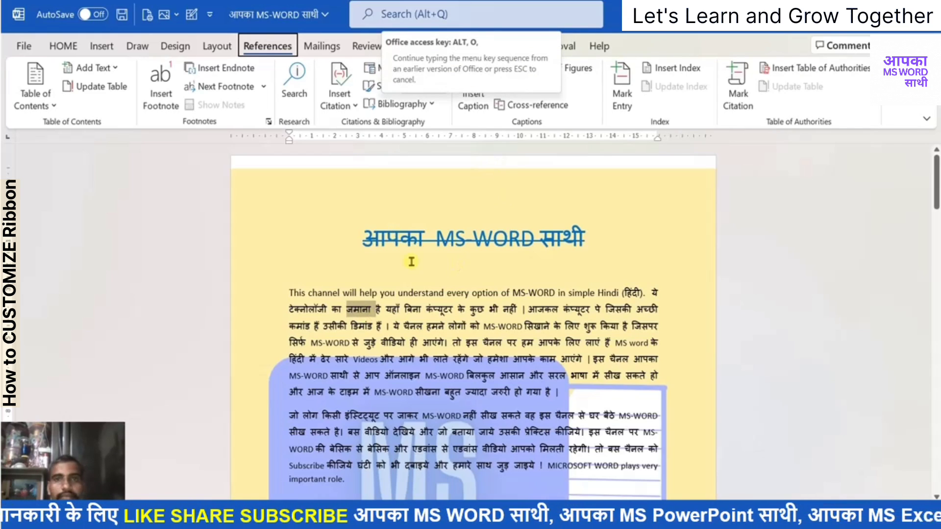
{"action": "left_click", "coordinate": [393, 276]}
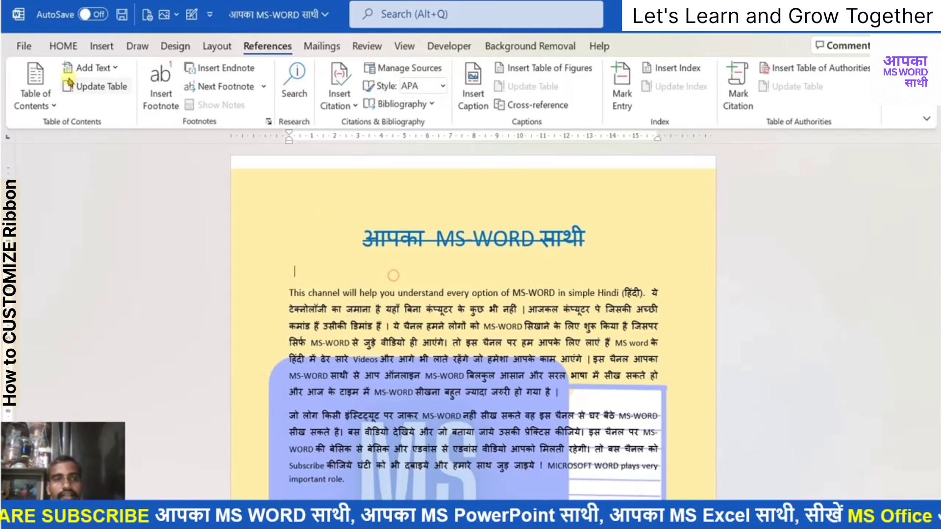
{"action": "left_click", "coordinate": [63, 46]}
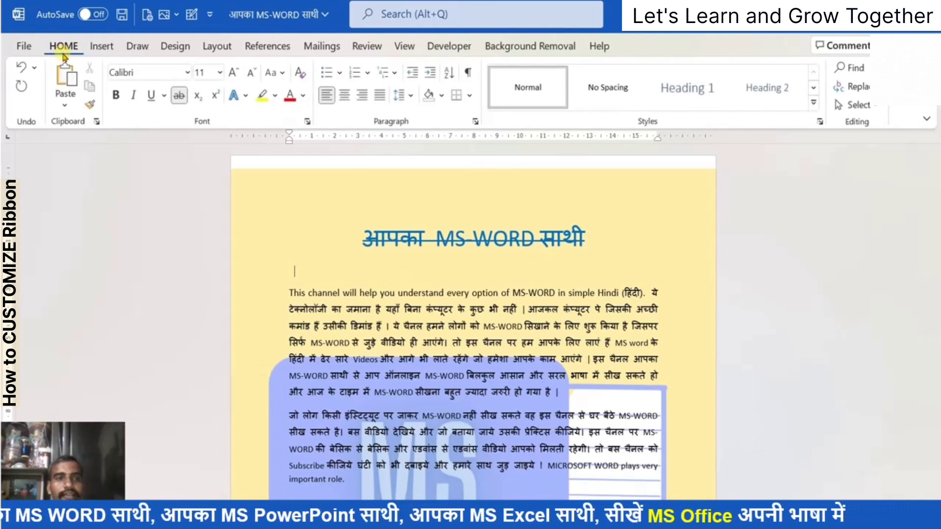
Step: Open Customize the Ribbon in Word Options, enlarge the window, and browse the Insert tab's groups
{"action": "right_click", "coordinate": [63, 56]}
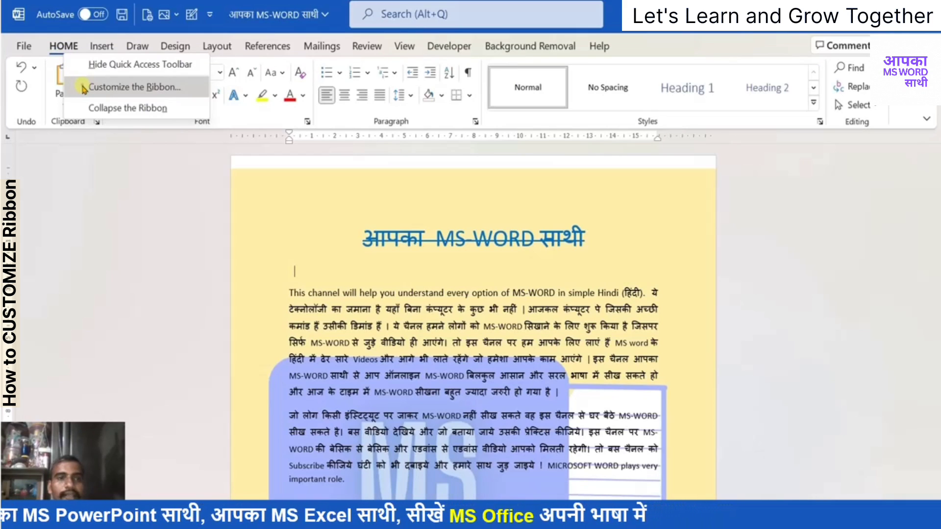
{"action": "left_click", "coordinate": [84, 87]}
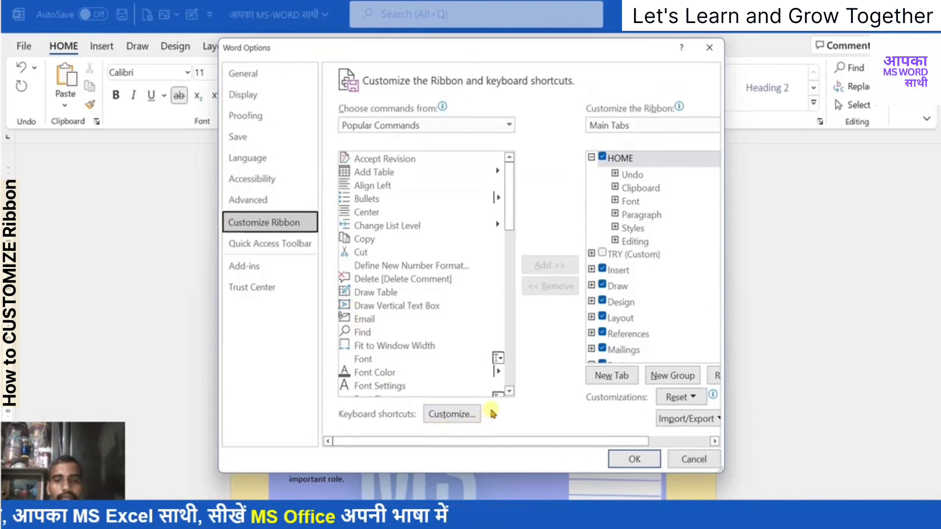
{"action": "left_click", "coordinate": [508, 392]}
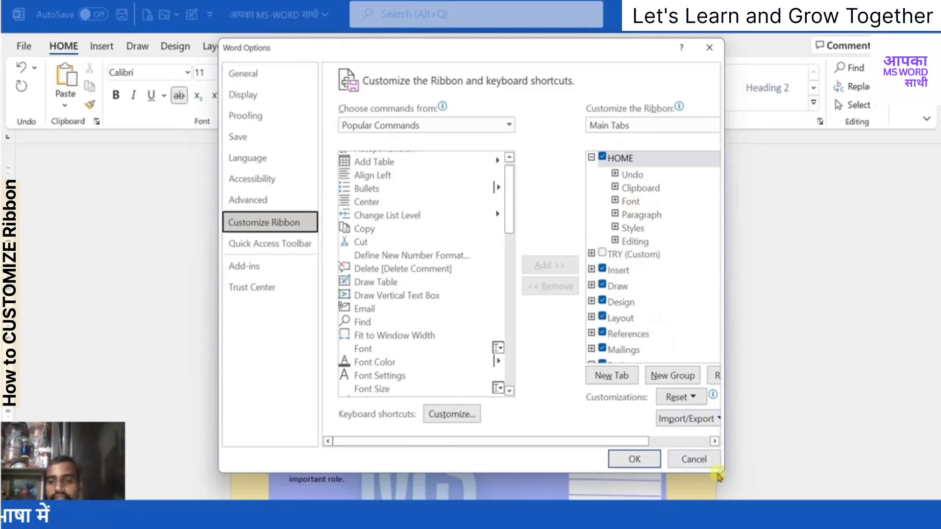
{"action": "left_click_drag", "start_coordinate": [718, 476], "coordinate": [939, 505]}
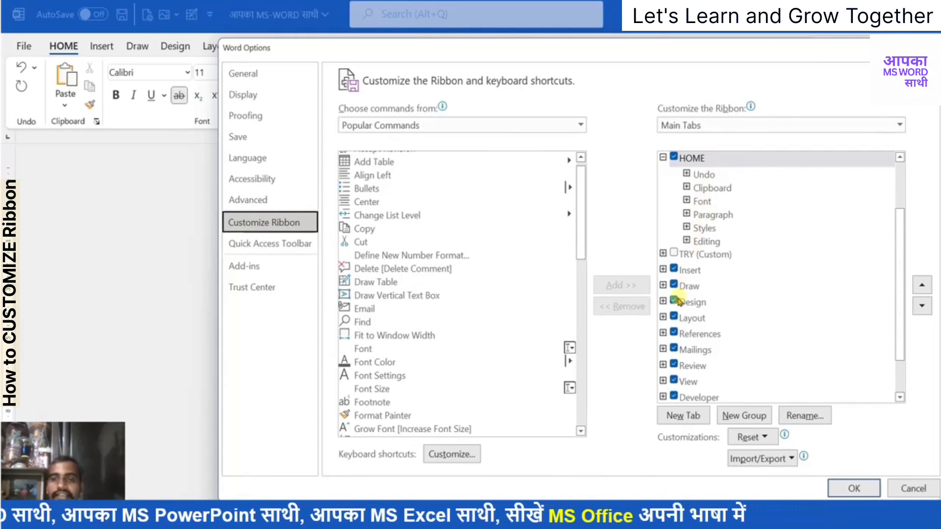
{"action": "left_click", "coordinate": [663, 269]}
{"action": "left_click", "coordinate": [687, 276]}
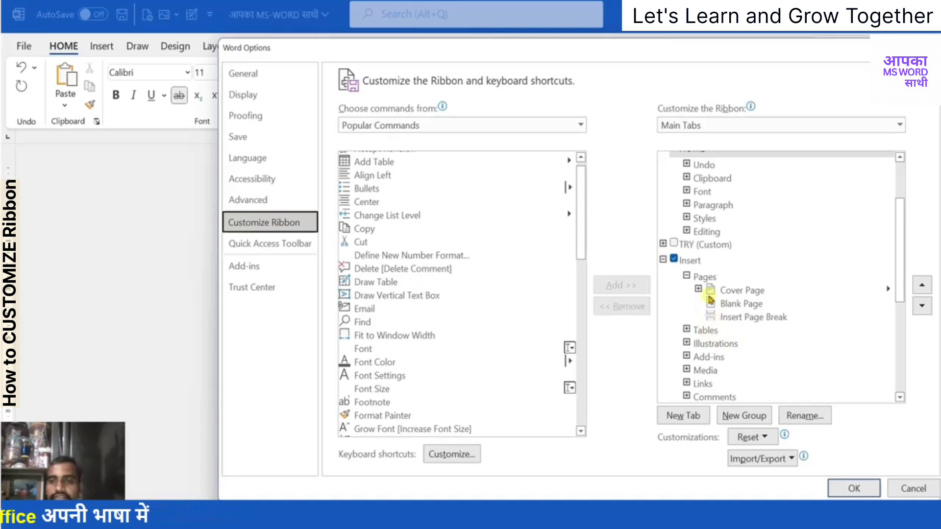
{"action": "left_click", "coordinate": [663, 259]}
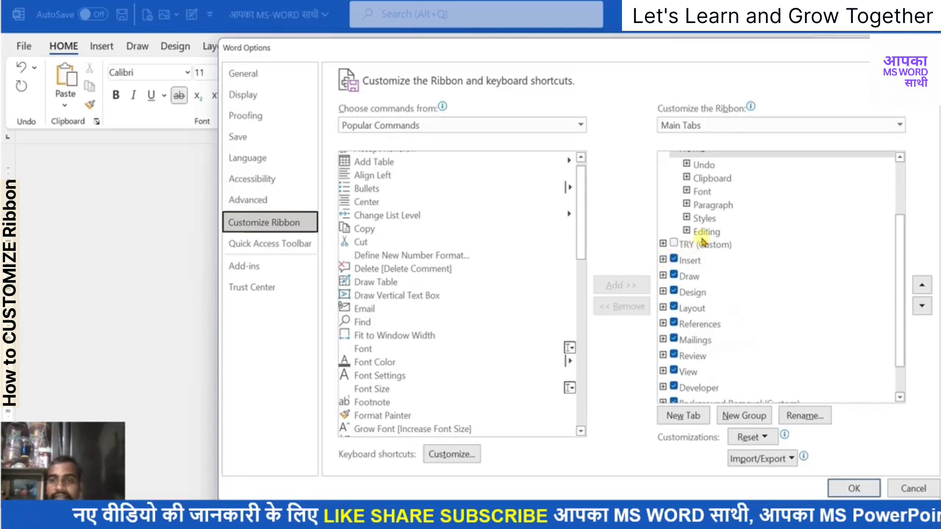
Step: Remove all three New Group (Custom) groups under the TRY (Custom) tab
{"action": "left_click", "coordinate": [663, 243]}
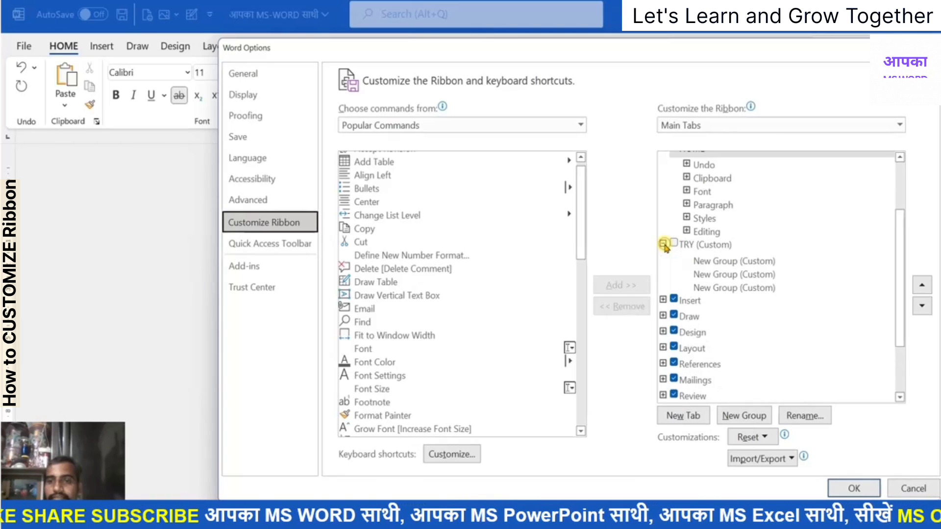
{"action": "left_click", "coordinate": [714, 262]}
{"action": "right_click", "coordinate": [714, 264]}
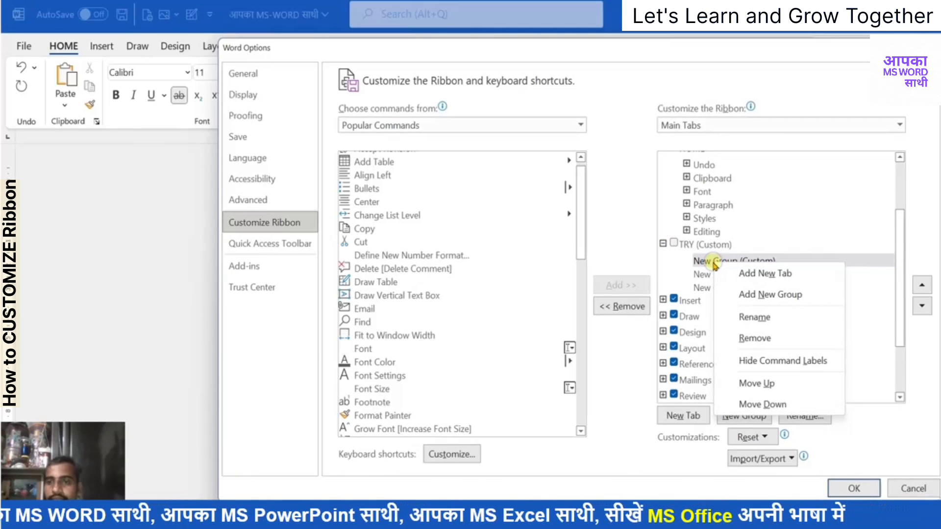
{"action": "left_click", "coordinate": [754, 339]}
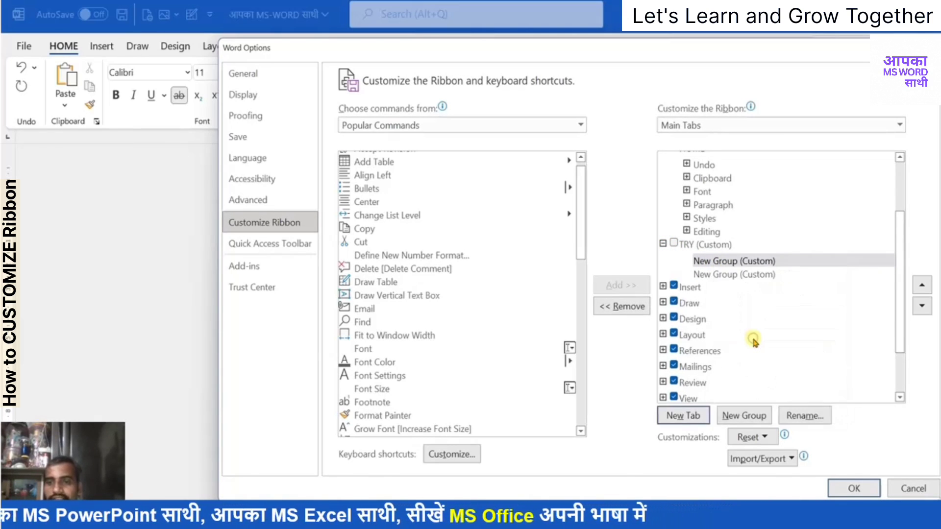
{"action": "right_click", "coordinate": [733, 265]}
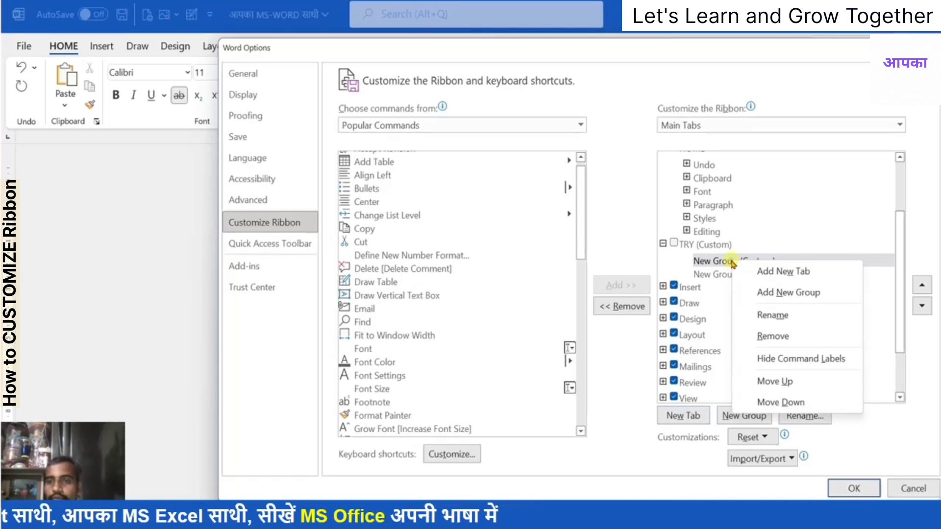
{"action": "left_click", "coordinate": [755, 339]}
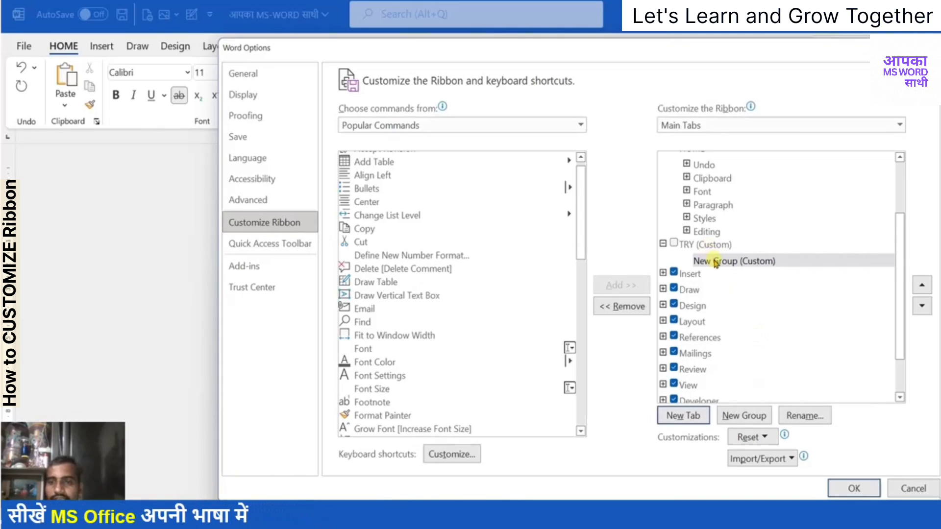
{"action": "right_click", "coordinate": [716, 263]}
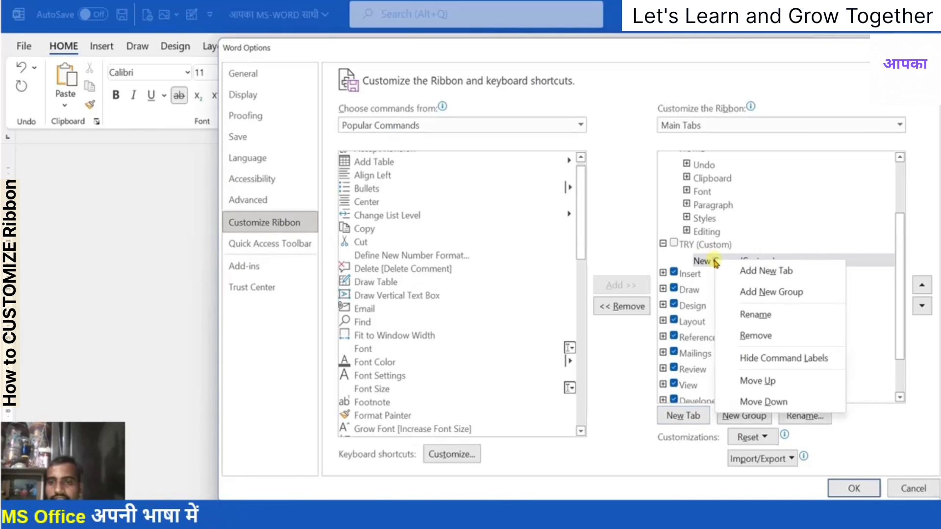
{"action": "left_click", "coordinate": [742, 333]}
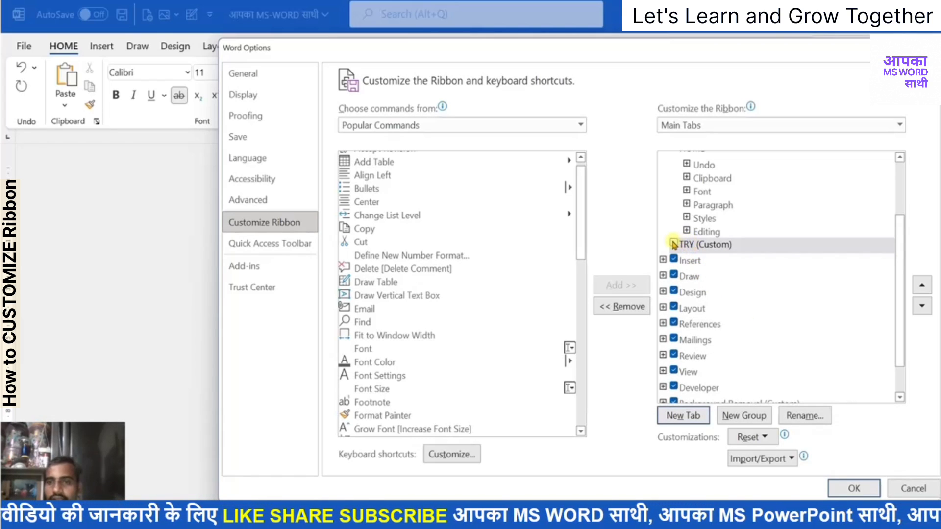
Step: Remove the TRY (Custom) tab itself and apply the ribbon changes
{"action": "right_click", "coordinate": [718, 249]}
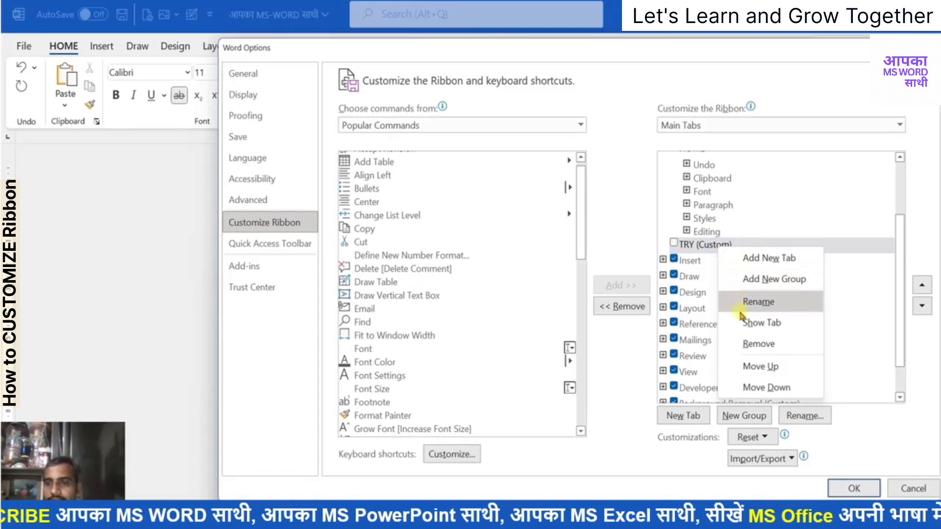
{"action": "left_click", "coordinate": [741, 343]}
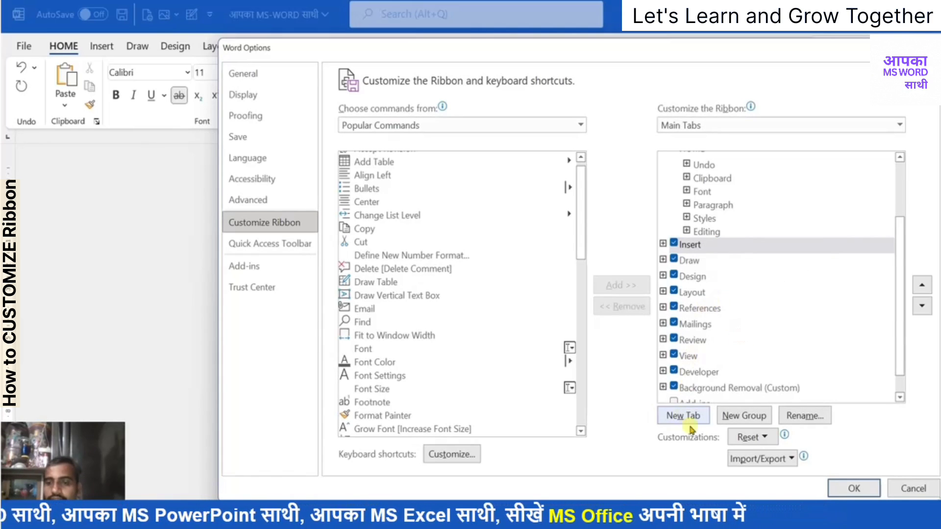
{"action": "left_click", "coordinate": [841, 490]}
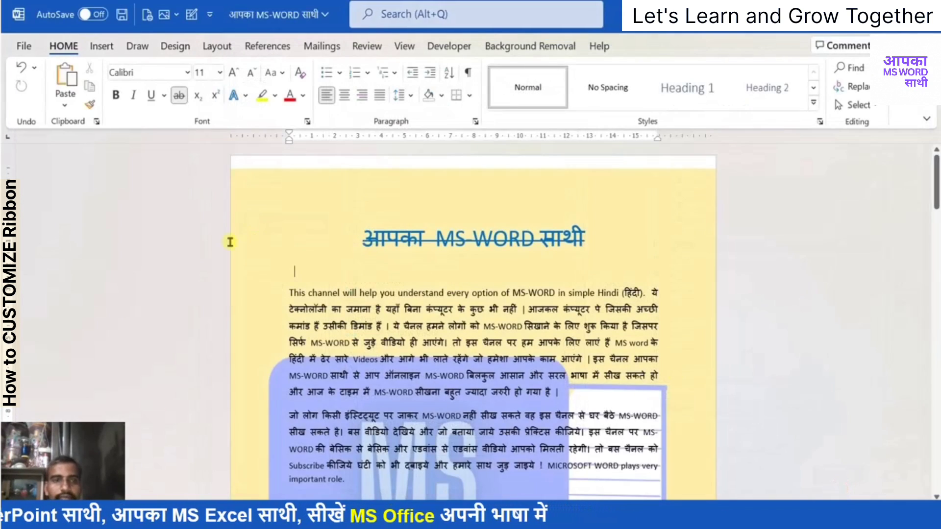
Step: Reopen Word Options at Customize Ribbon, enlarge it, and launch Keyboard shortcuts customization
{"action": "left_click", "coordinate": [24, 47]}
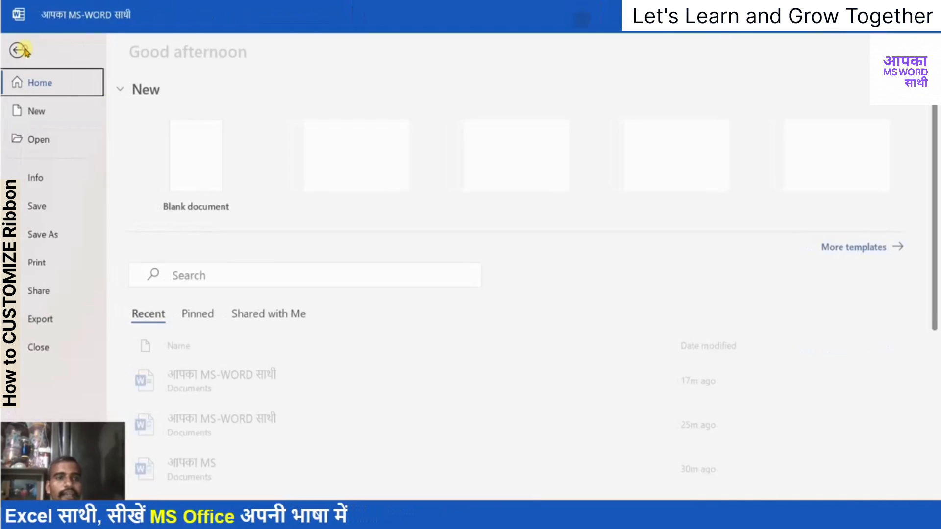
{"action": "left_click", "coordinate": [35, 483]}
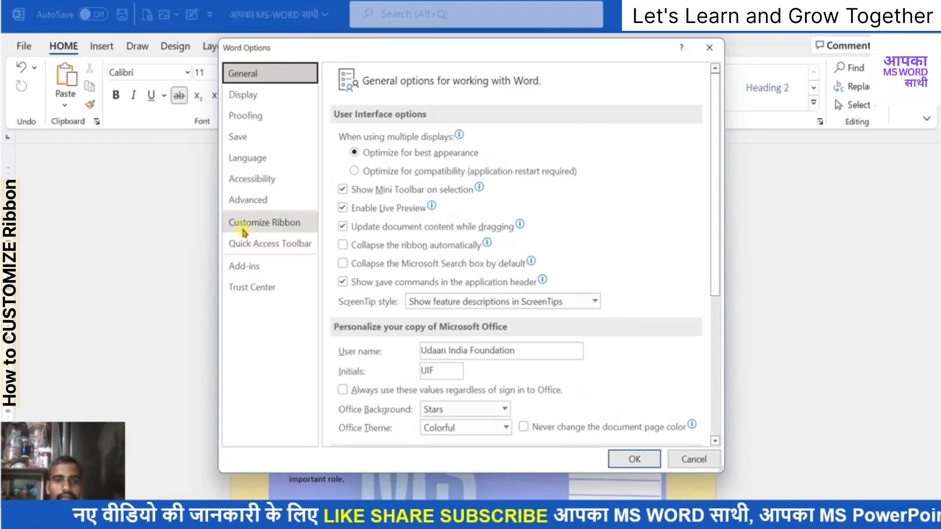
{"action": "left_click", "coordinate": [256, 223]}
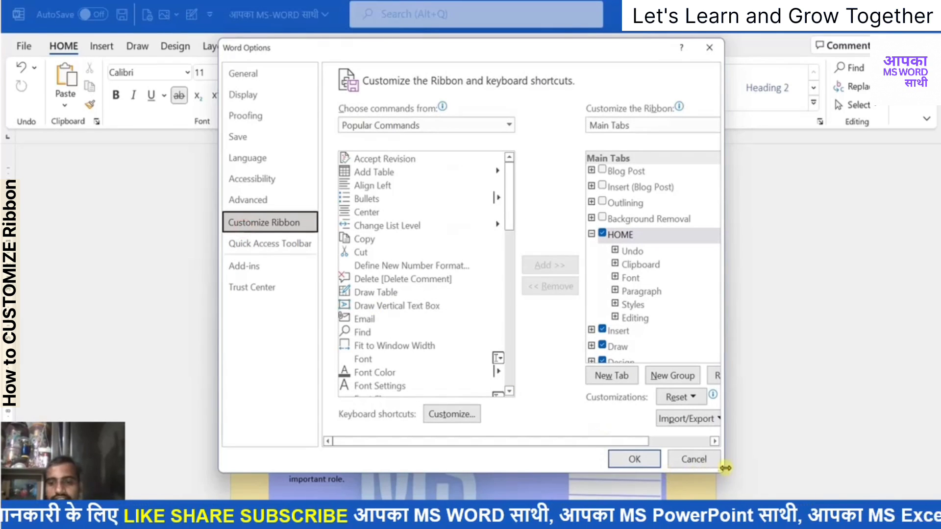
{"action": "left_click_drag", "start_coordinate": [721, 467], "coordinate": [936, 505]}
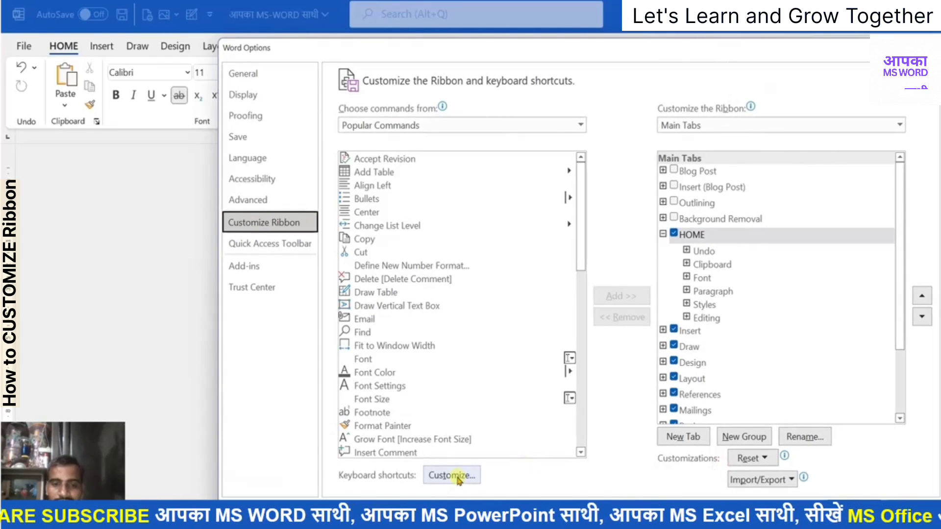
{"action": "left_click", "coordinate": [451, 475]}
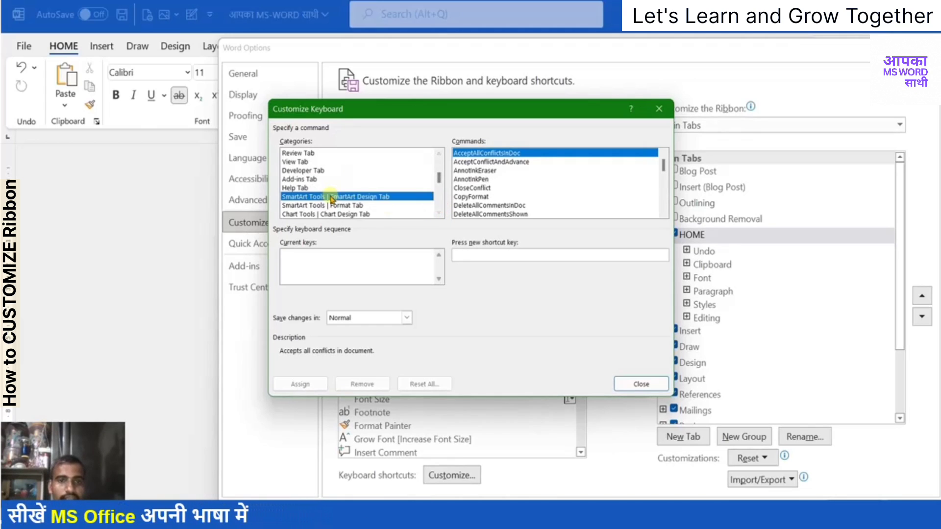
Step: Review the SmartArt Format, Chart Design and Equation Tab shortcut categories, keeping changes saved in Normal, then close
{"action": "left_click", "coordinate": [333, 205]}
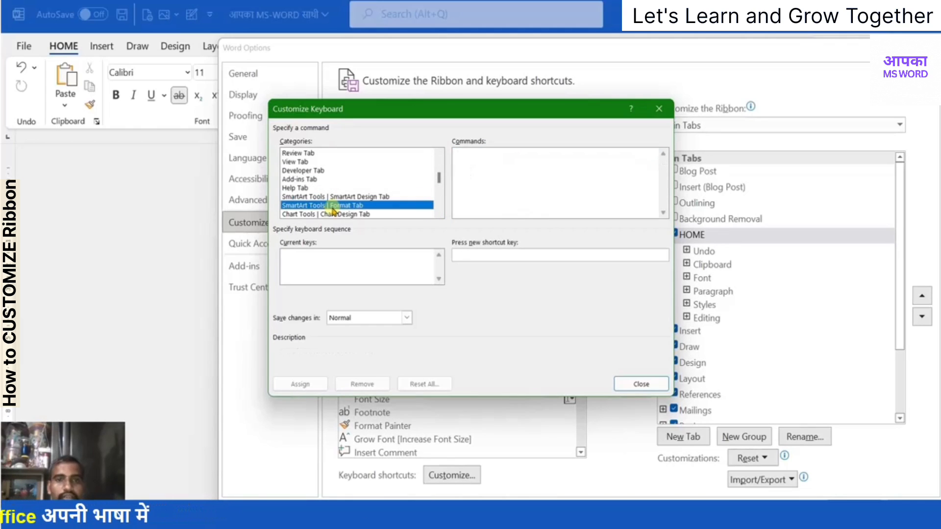
{"action": "left_click", "coordinate": [356, 215]}
{"action": "left_click", "coordinate": [439, 213]}
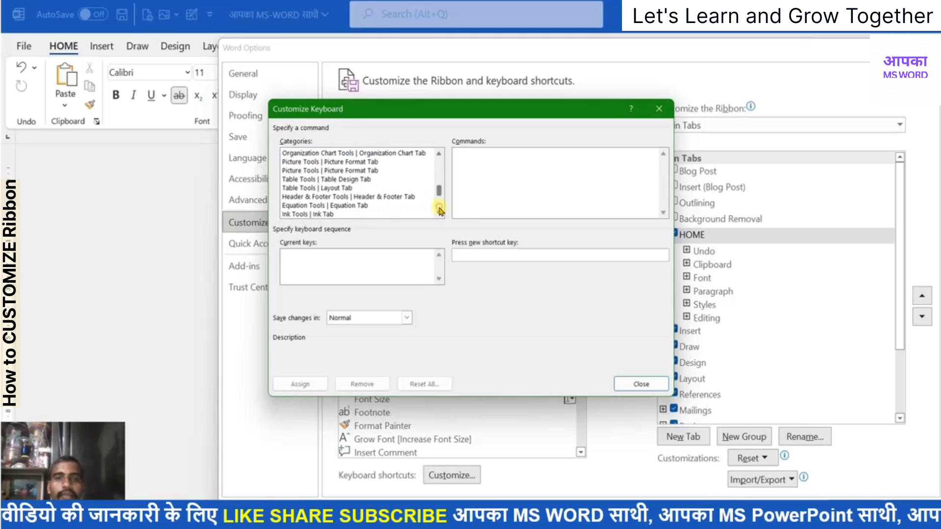
{"action": "left_click", "coordinate": [378, 205]}
{"action": "left_click", "coordinate": [407, 318]}
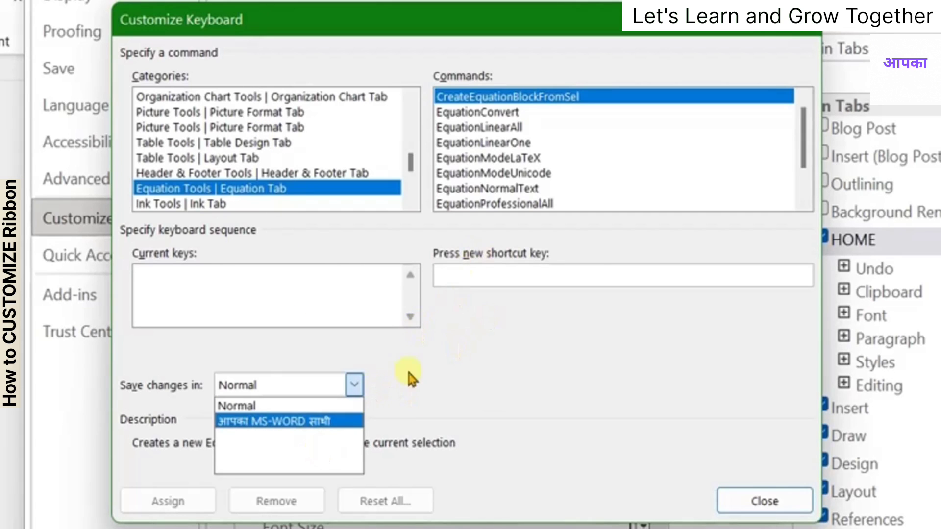
{"action": "left_click", "coordinate": [379, 431]}
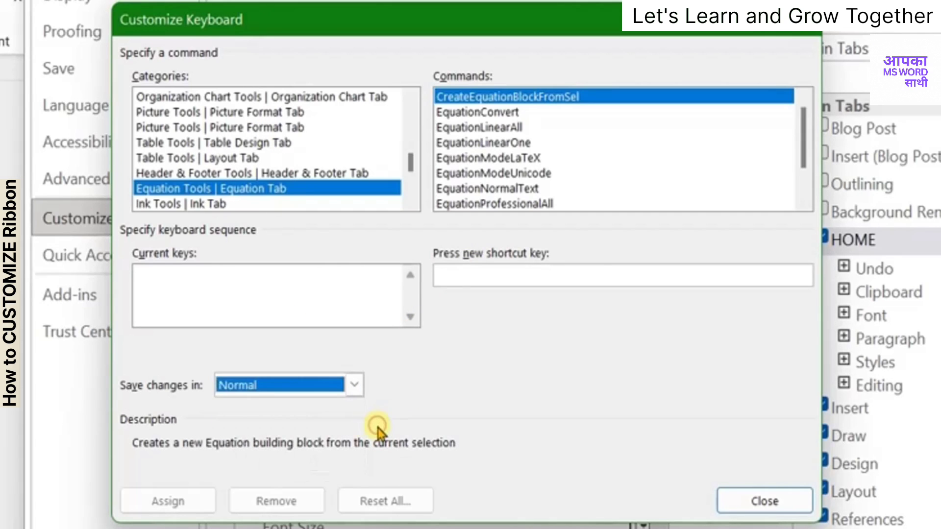
{"action": "left_click", "coordinate": [763, 502]}
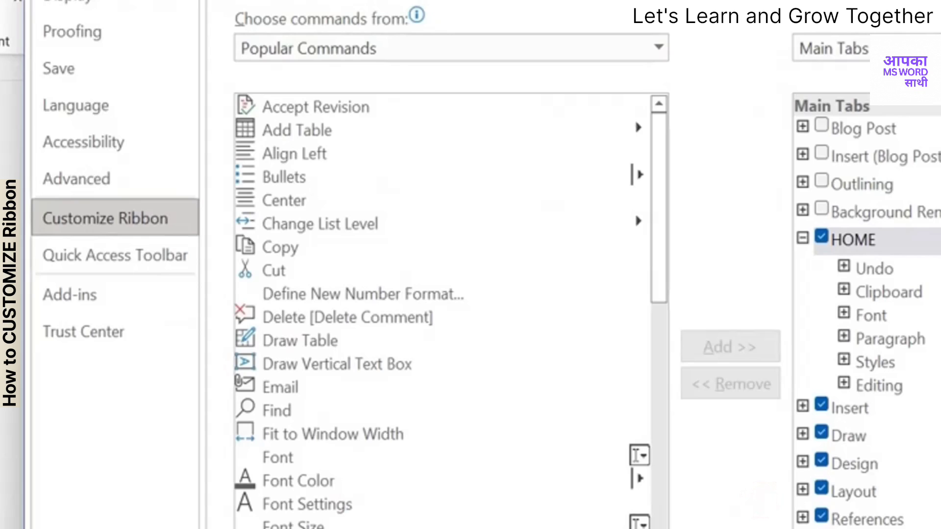